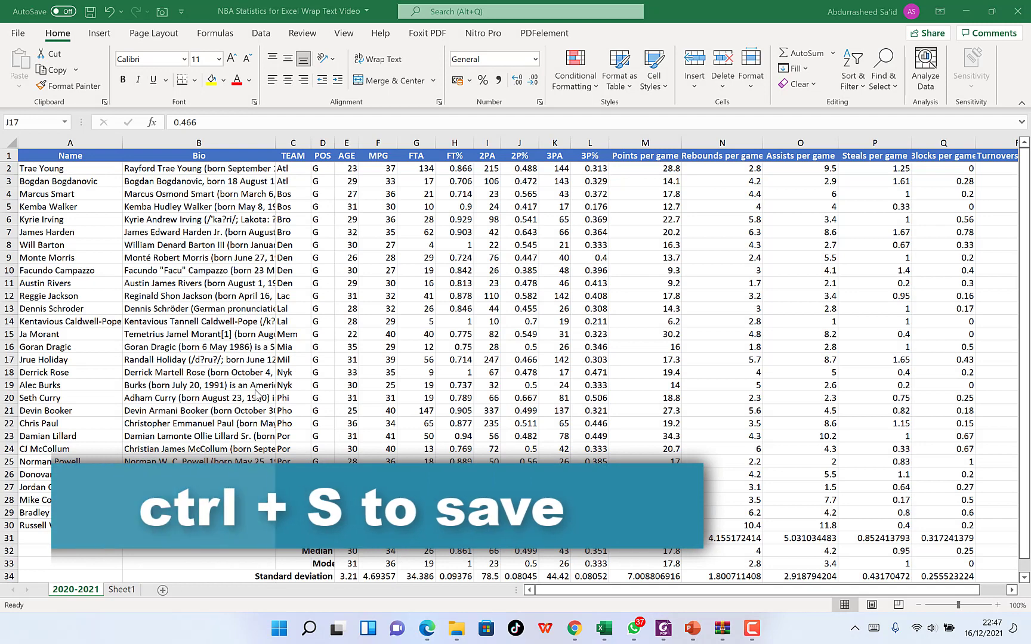
- Save the NBA statistics workbook, and view the backstage file commands such as Save and Print before returning to the sheet
left_click(235, 260)
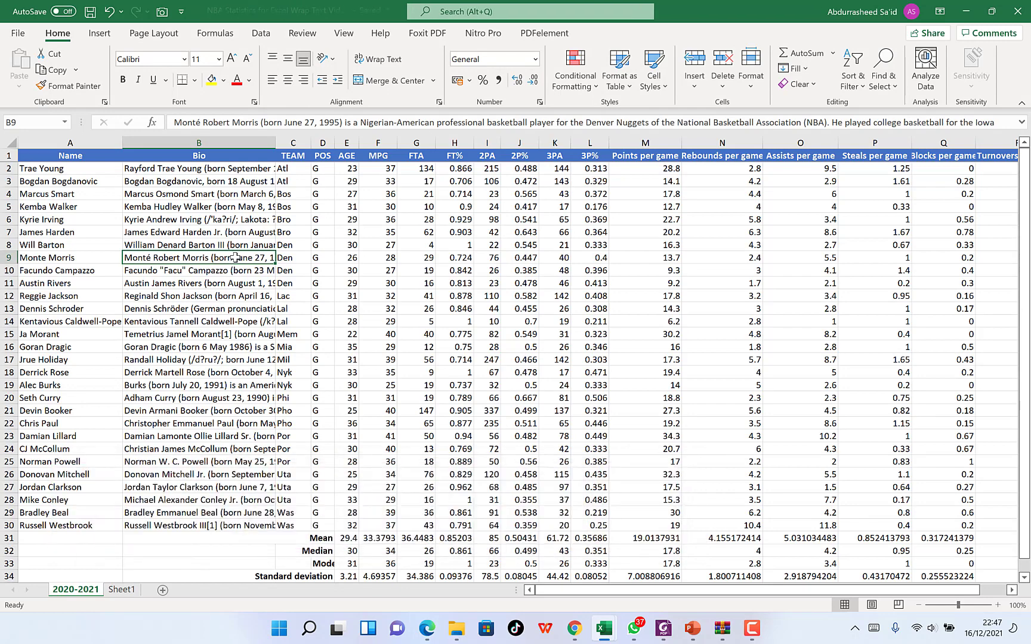
key("ctrl+s")
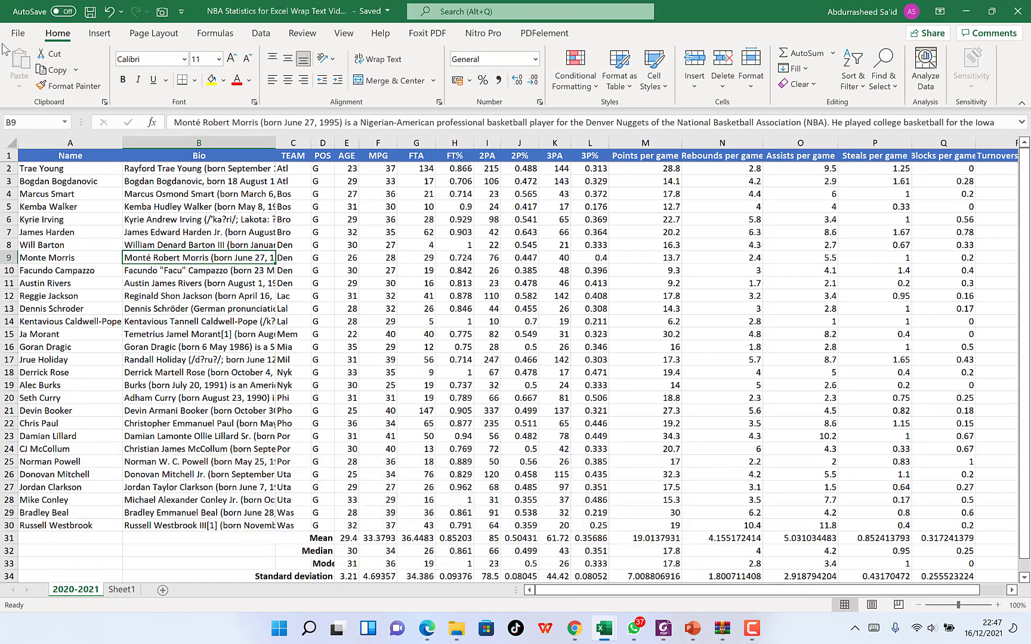
left_click(18, 34)
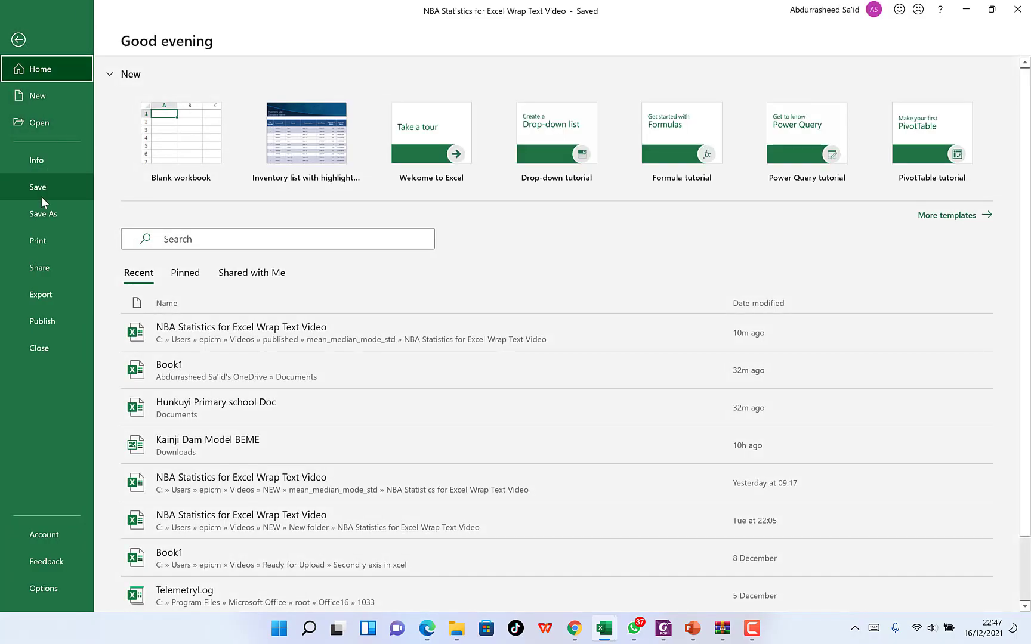
left_click(18, 38)
left_click(18, 34)
left_click(18, 40)
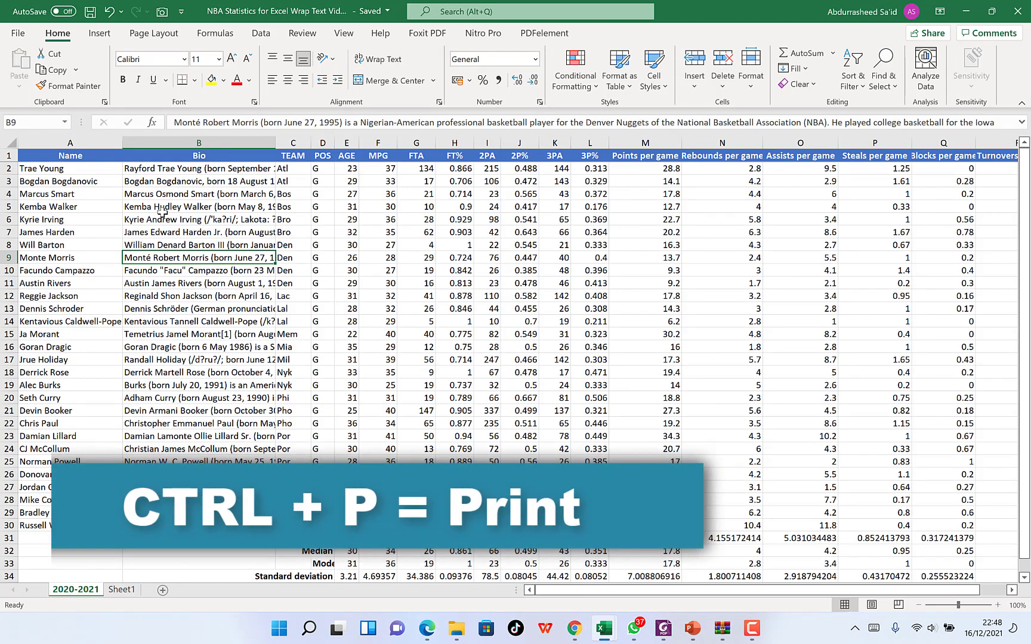
- Open the print preview of the NBA sheet, look through the available printers, and return to the sheet without printing
key("ctrl+p")
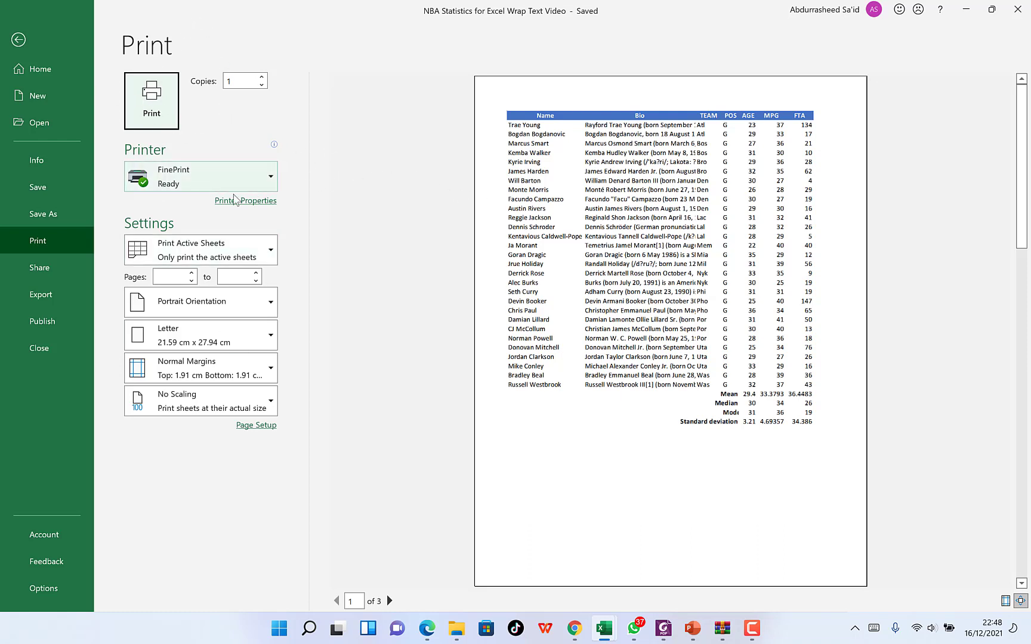
left_click(268, 178)
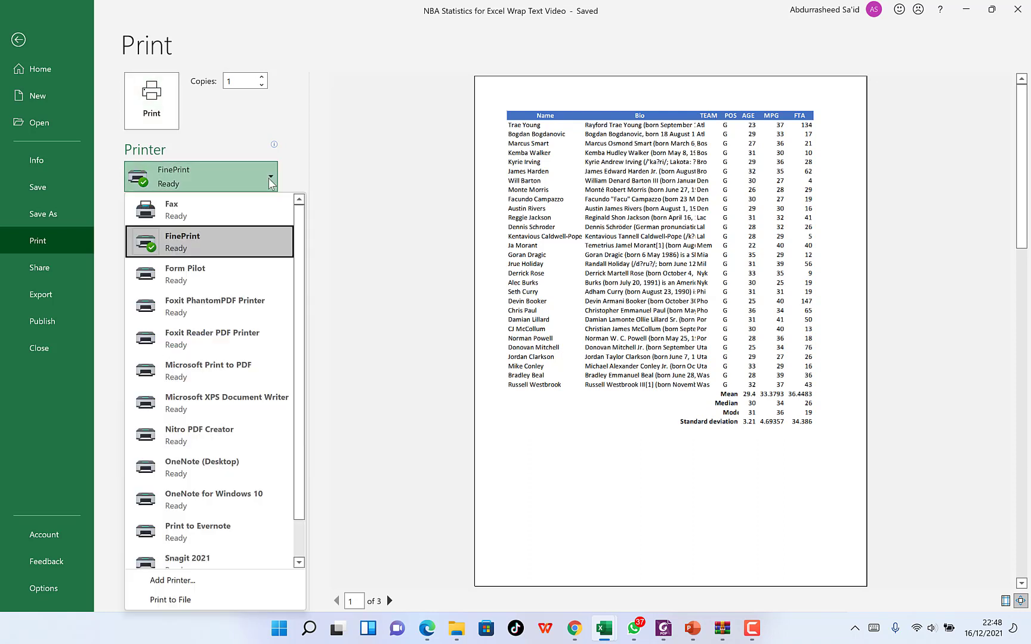
scroll(227, 298, "down", 1)
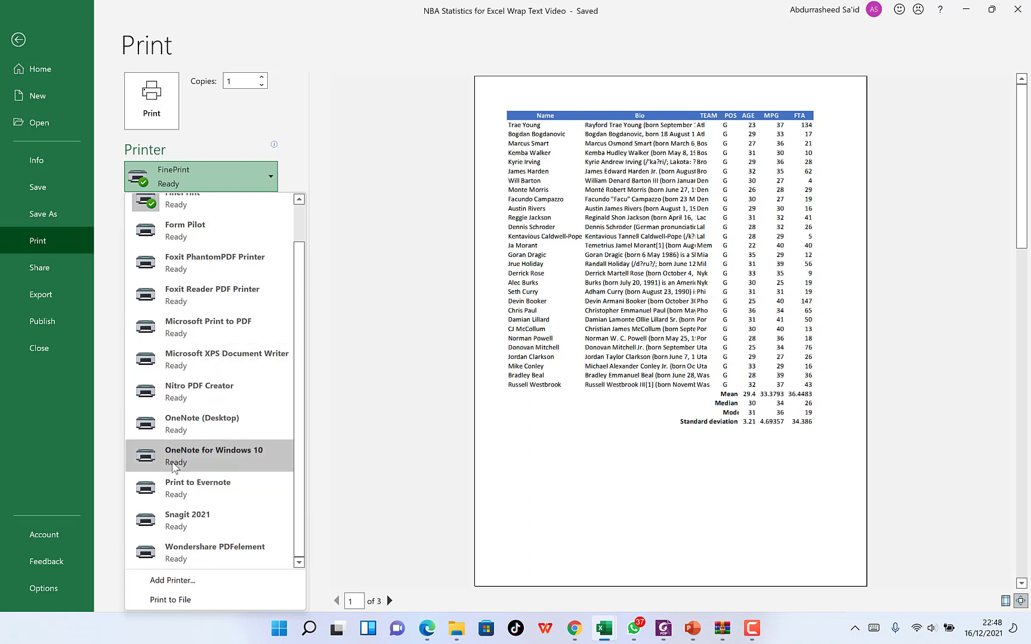
left_click(321, 155)
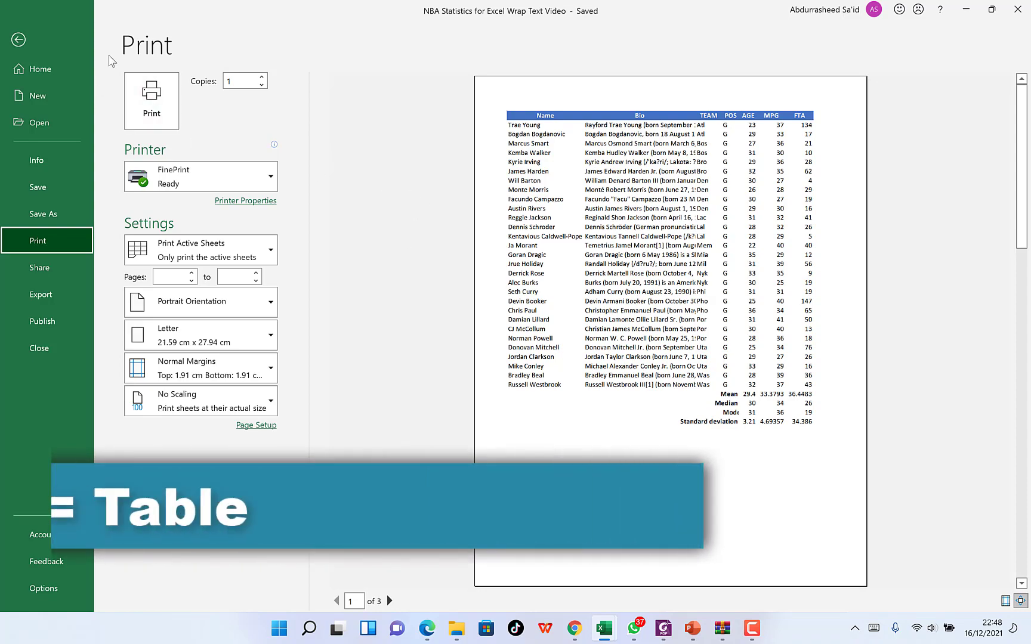
left_click(20, 40)
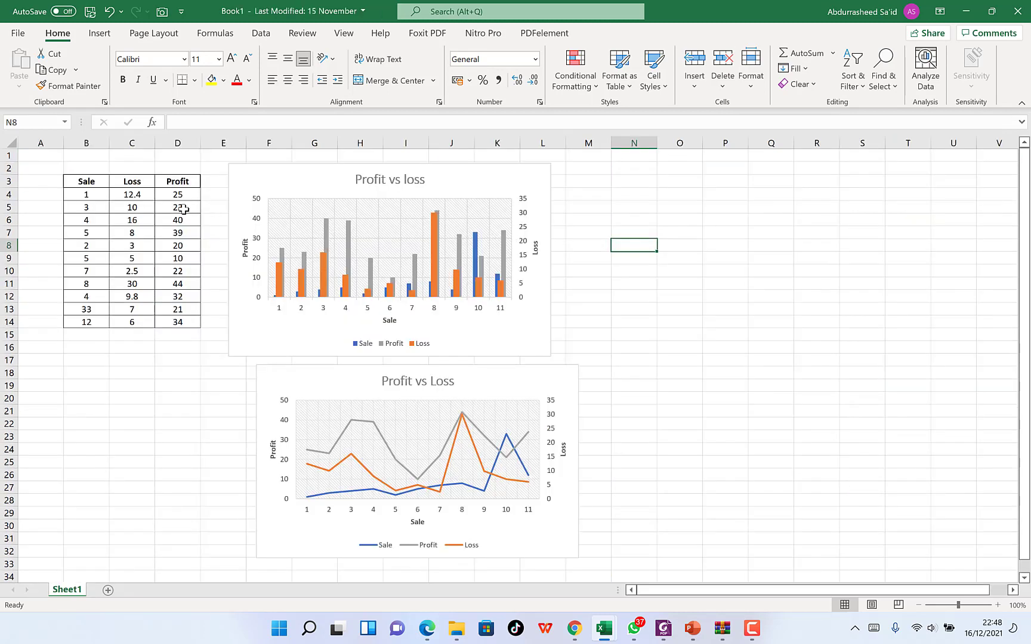
- In the Book1 workbook, convert the Sale, Loss and Profit range B3:D14 into a table with headers, declining the Analyze Data suggestion
left_click_drag(75, 179, 191, 325)
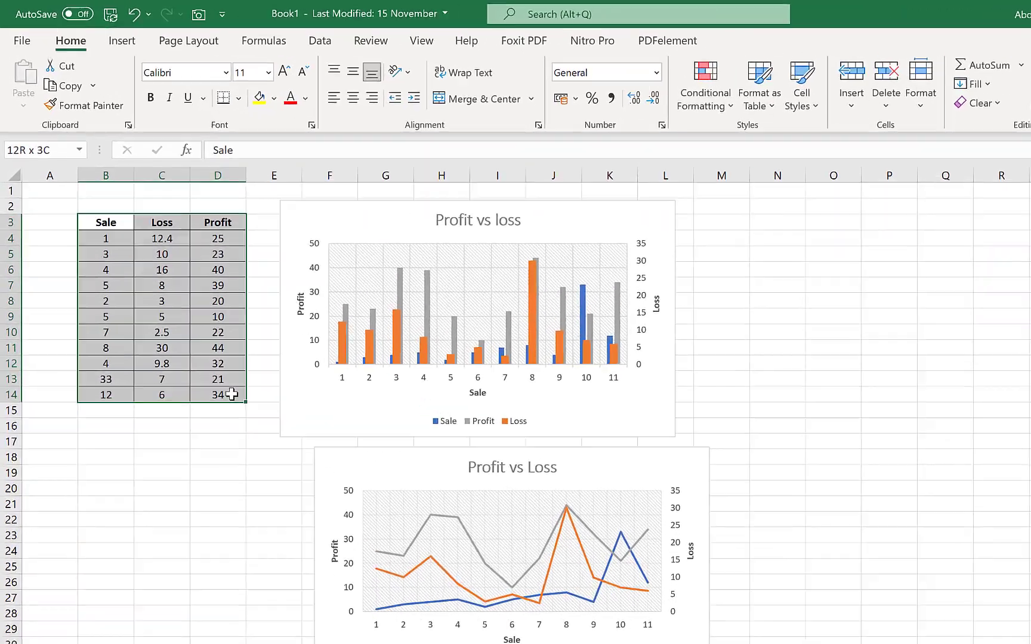
left_click(192, 358)
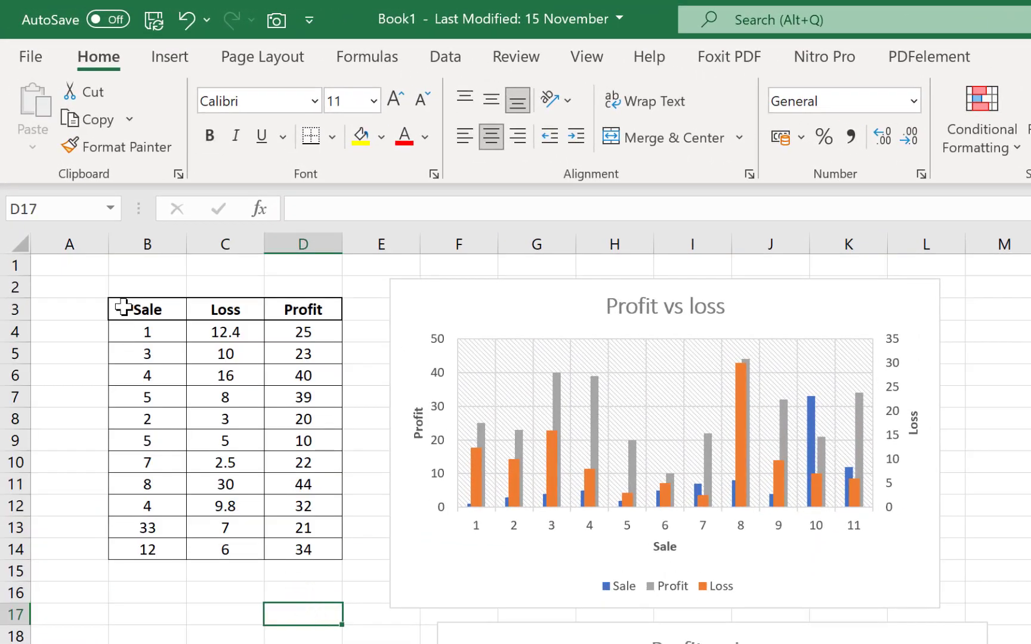
left_click_drag(122, 306, 281, 548)
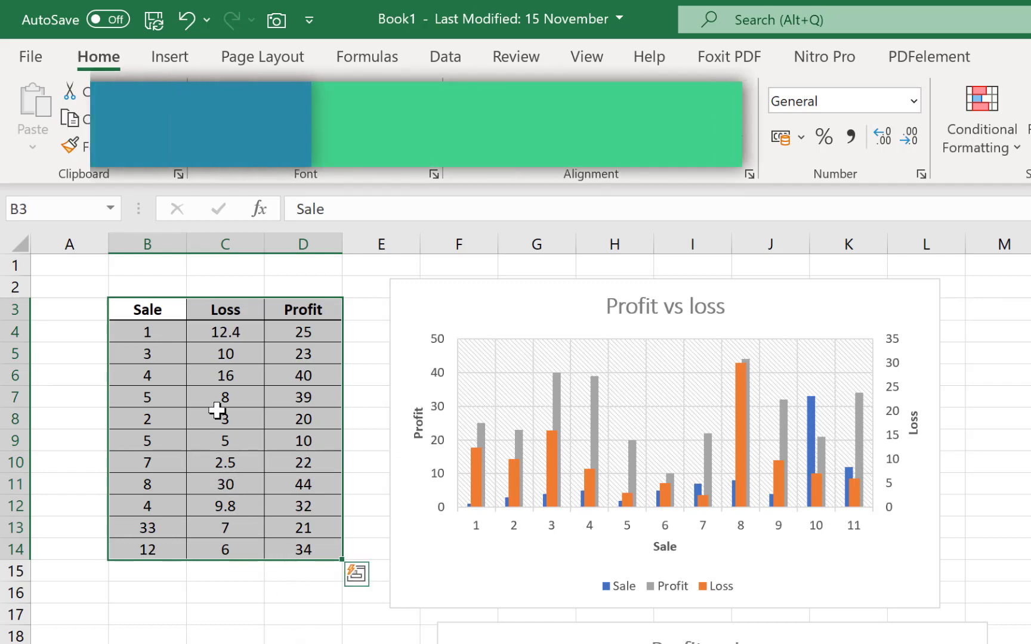
key("ctrl+t")
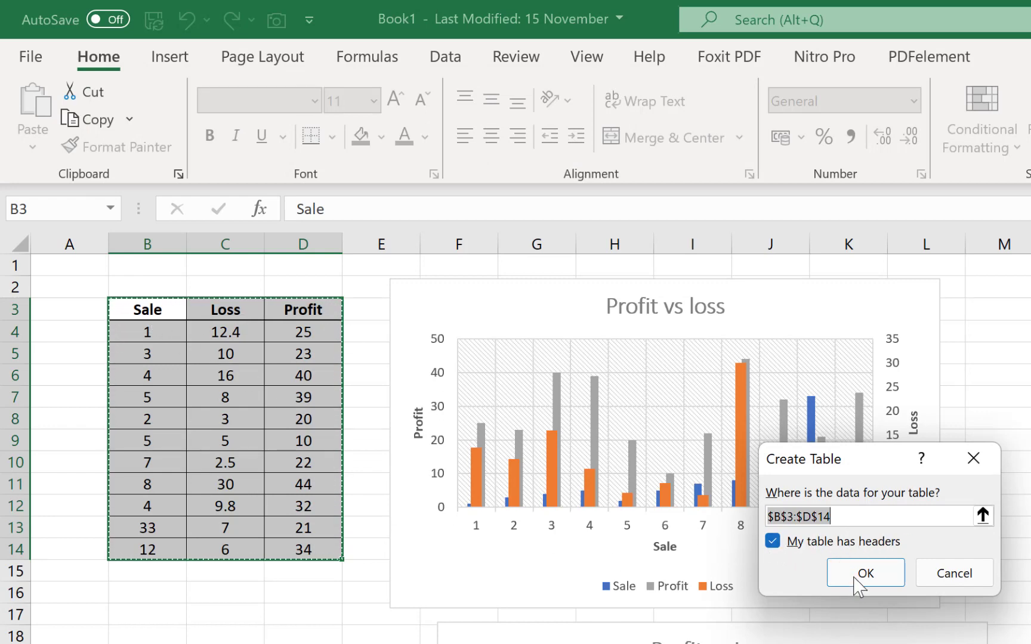
left_click(875, 577)
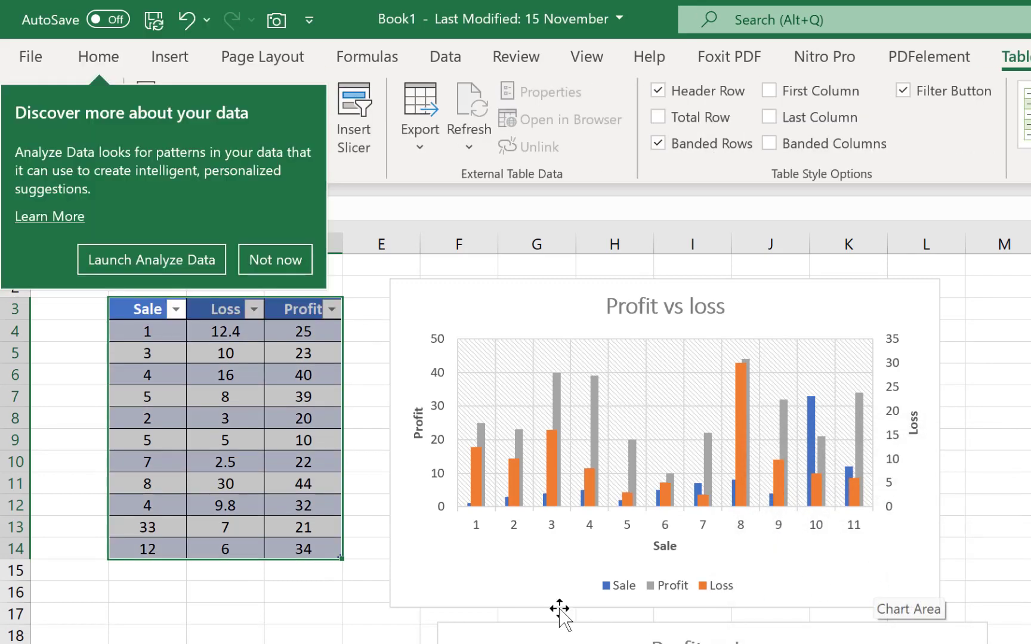
left_click(273, 258)
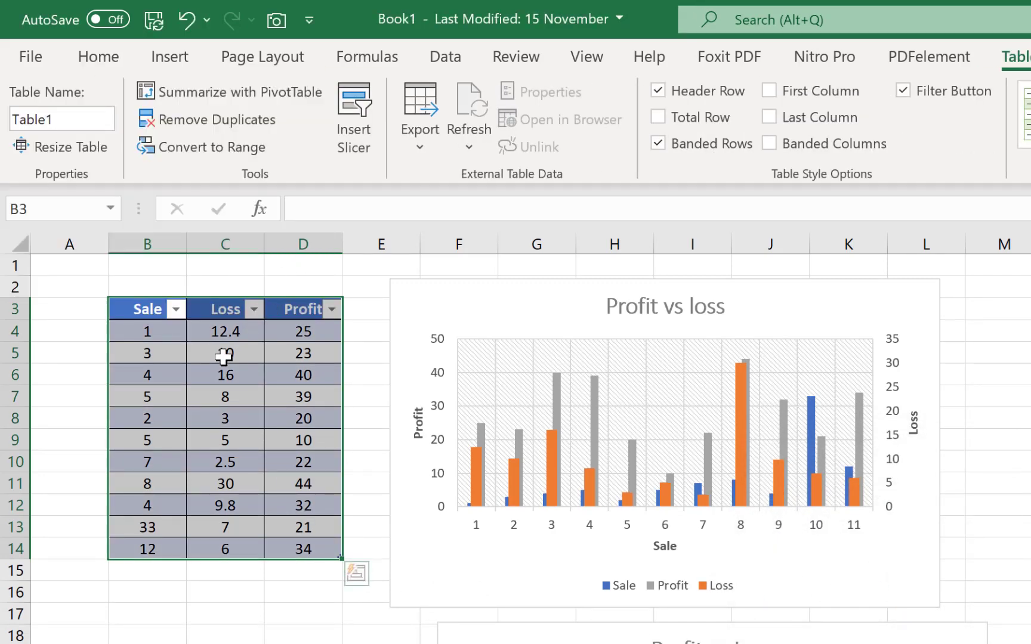
left_click(306, 636)
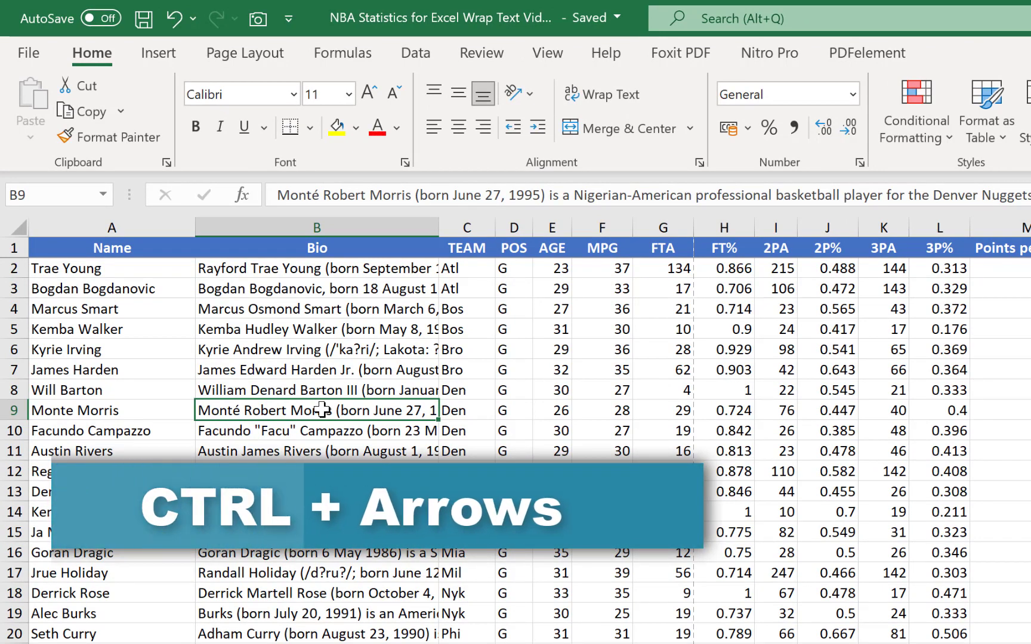
- Jump from A2 to the end of the NBA player data at R30, back to A1, and to the last column and row again
left_click(84, 272)
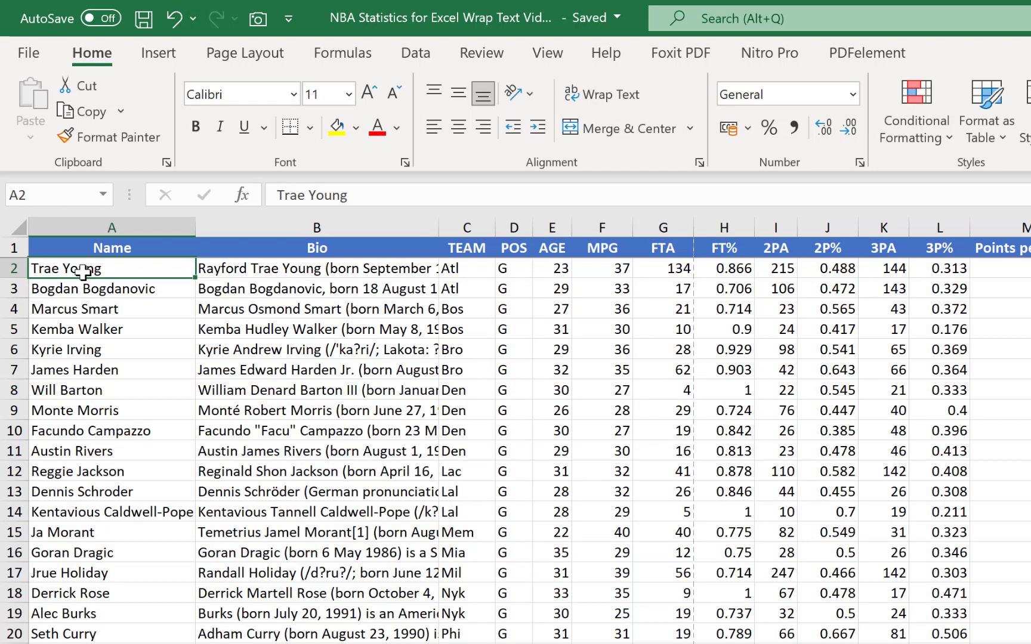
key("ctrl+Right")
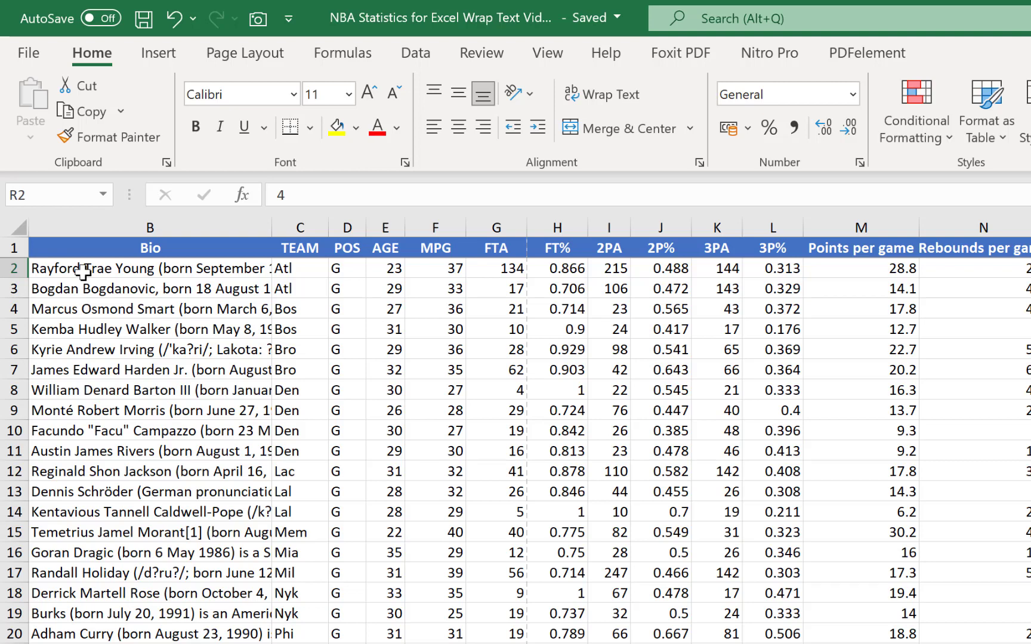
key("ctrl+Down")
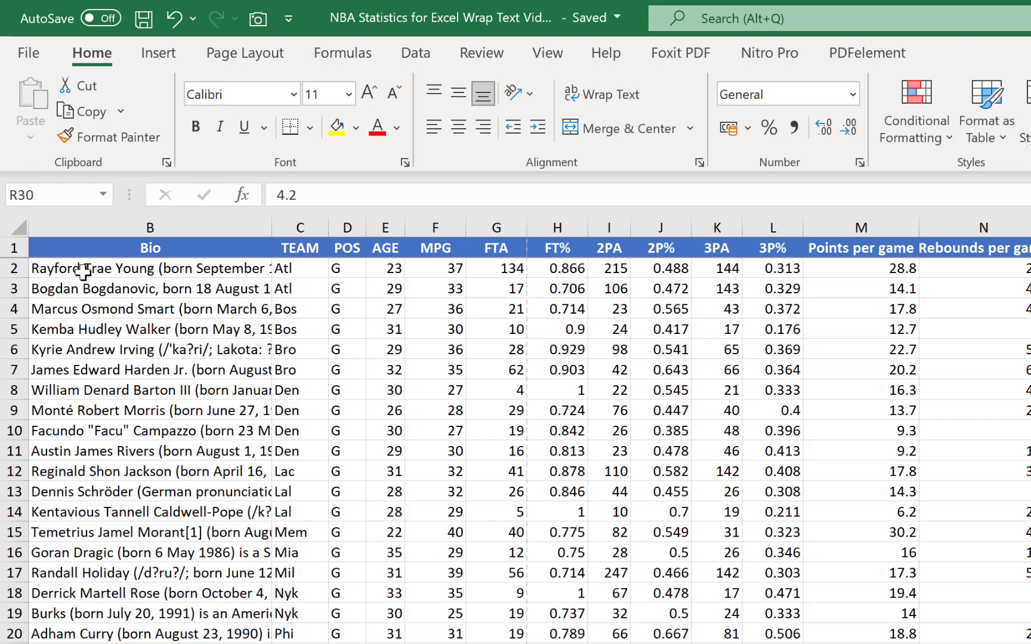
key("Home")
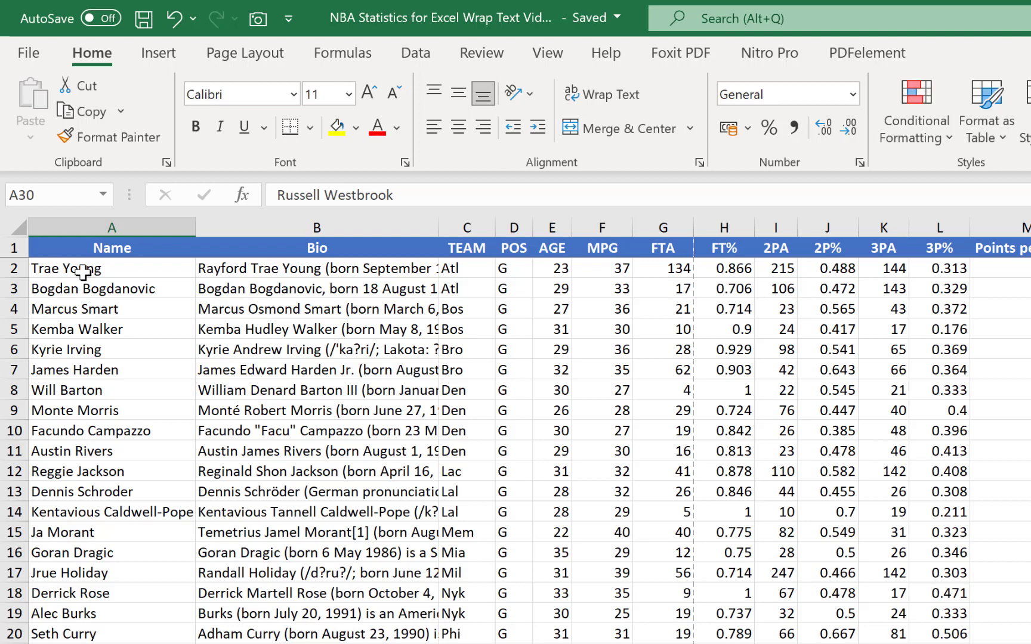
key("ctrl+Home")
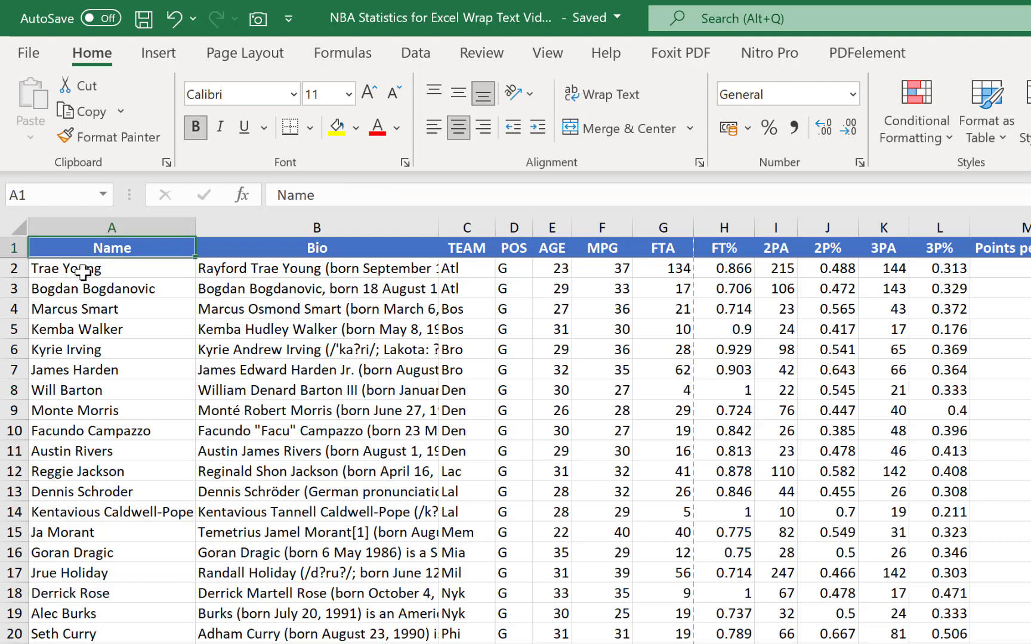
key("ctrl+Right")
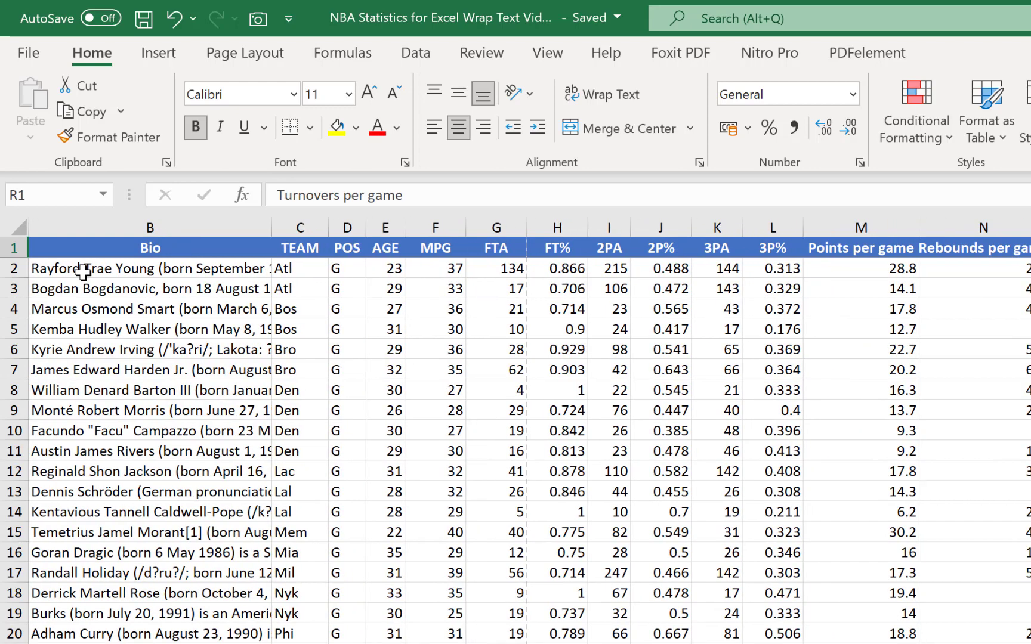
key("ctrl+Down")
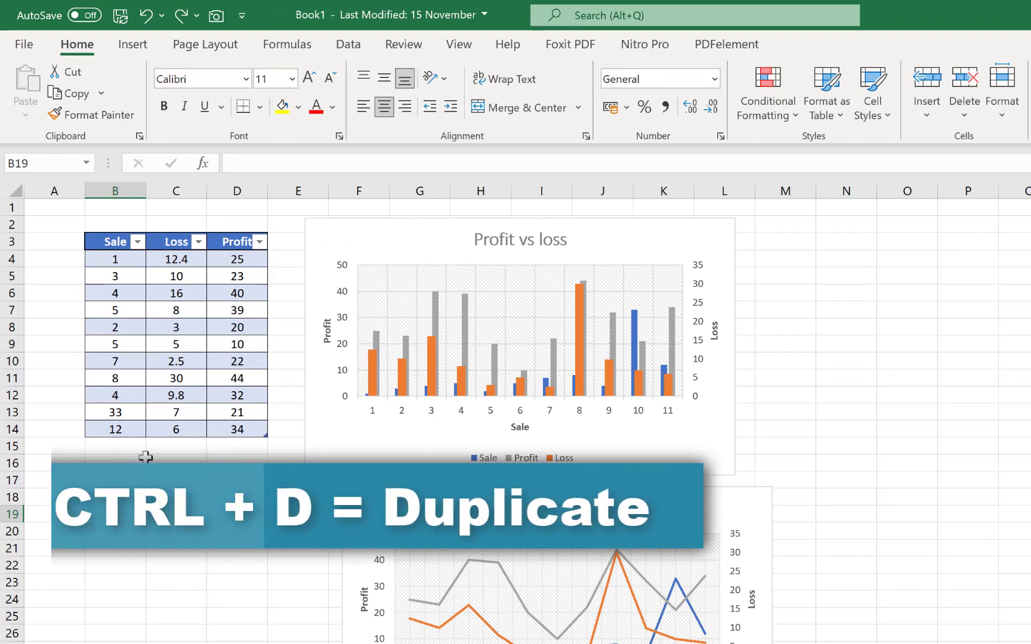
- Copy the last Sale value from cell B14 of the Book1 table into B15 below it
left_click(102, 431)
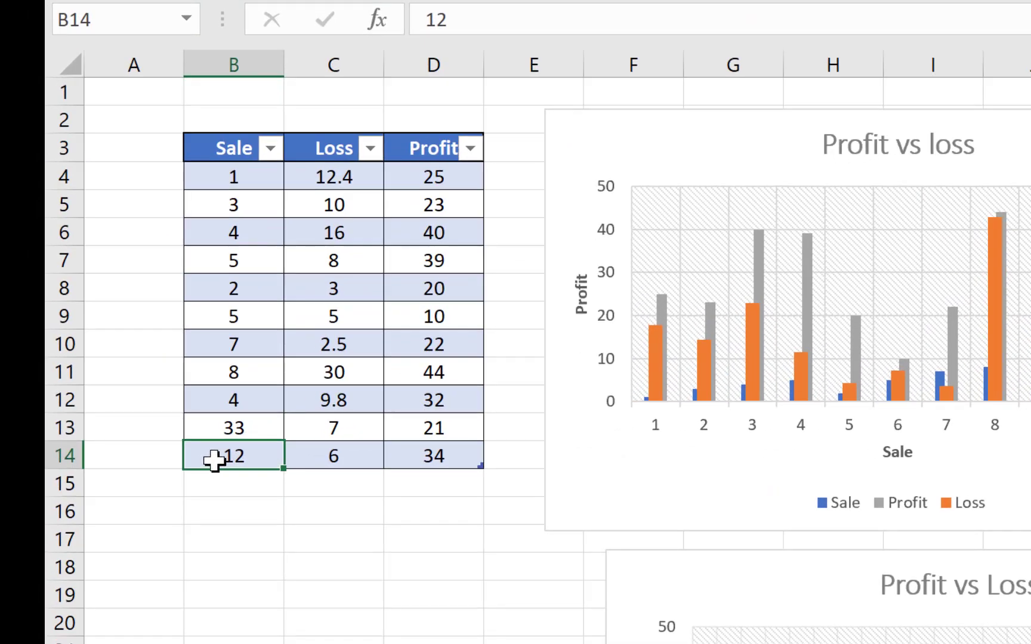
key("ctrl+c")
left_click(225, 495)
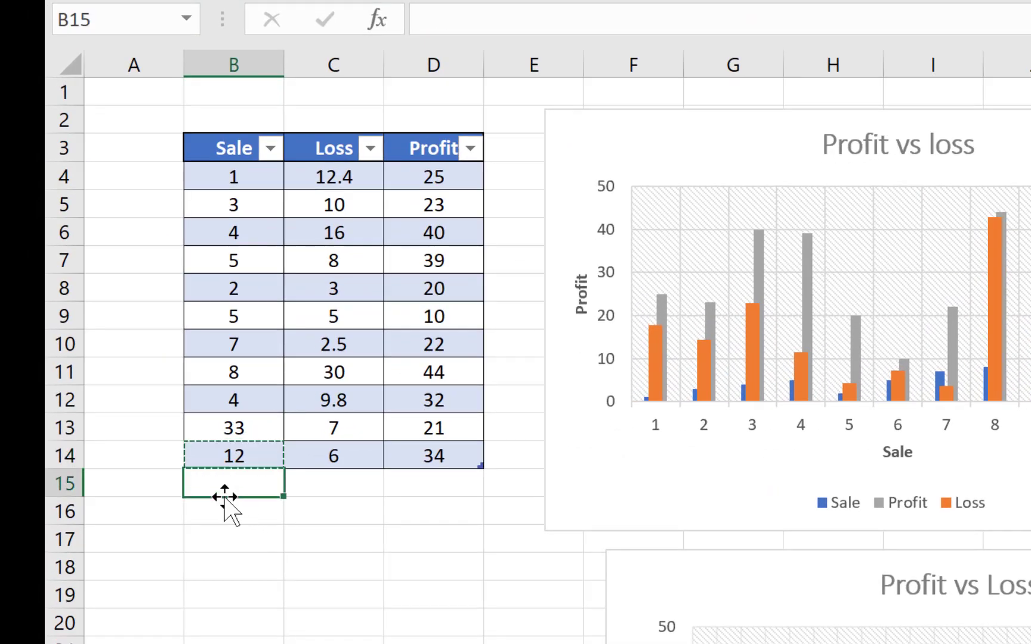
key("ctrl+v")
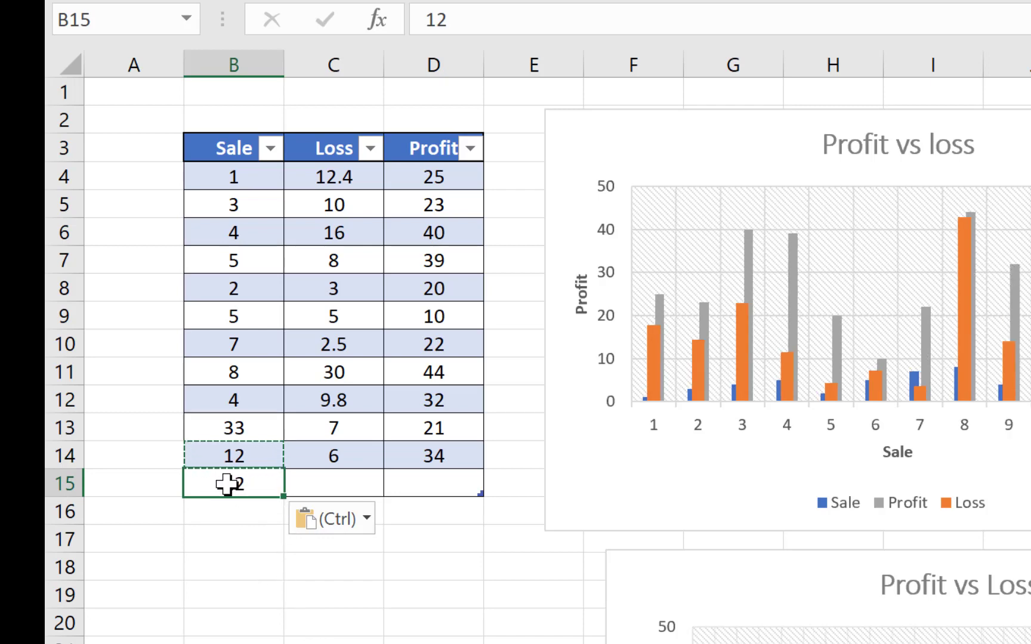
- Extend the Sale value in B15 down through B19 with the fill handle
left_click(242, 549)
left_click(230, 485)
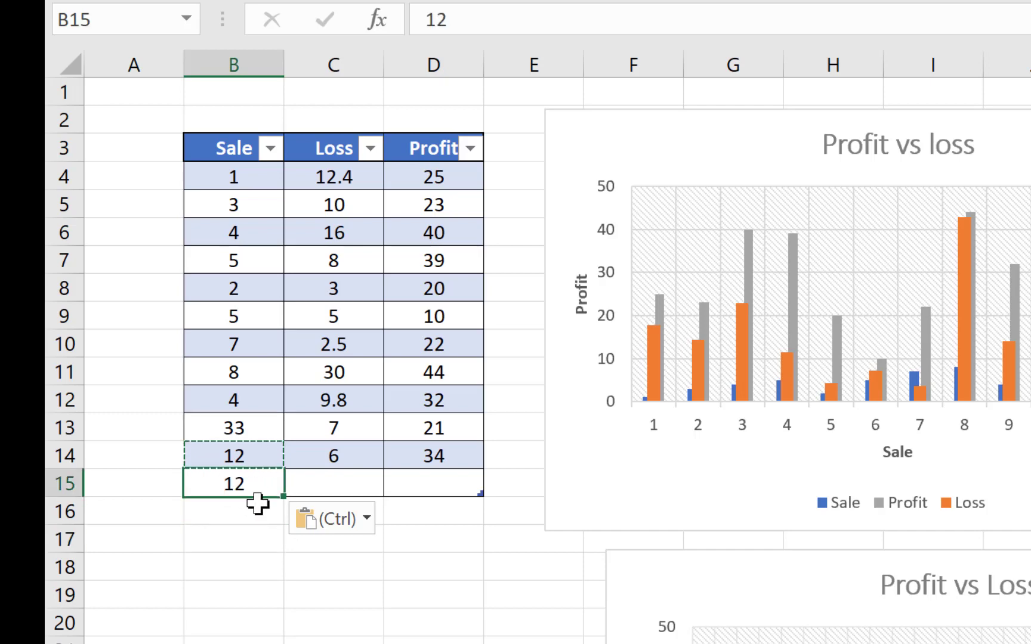
left_click_drag(282, 496, 279, 603)
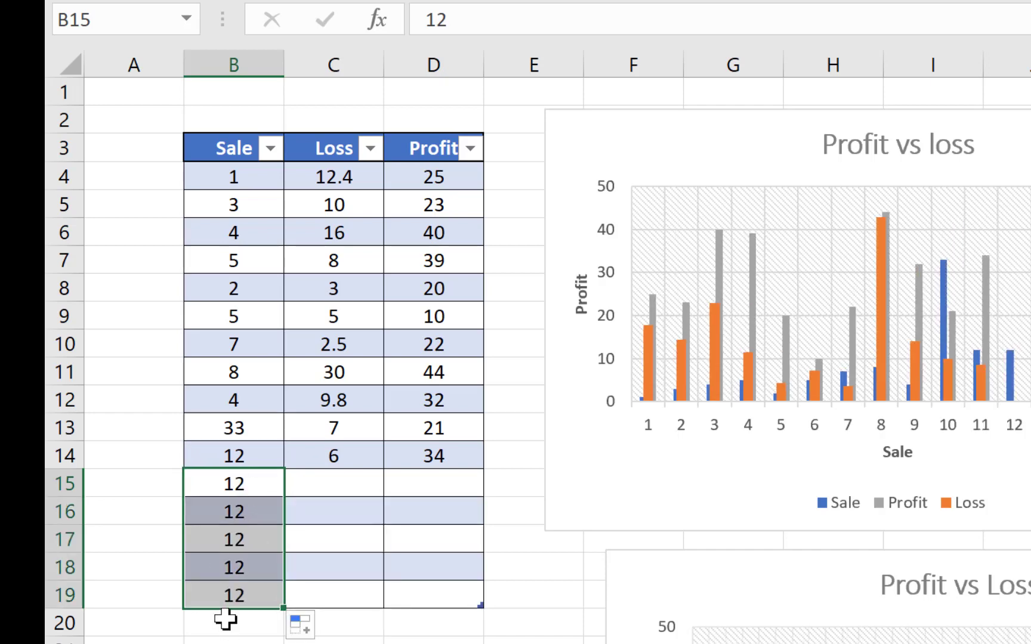
left_click(232, 641)
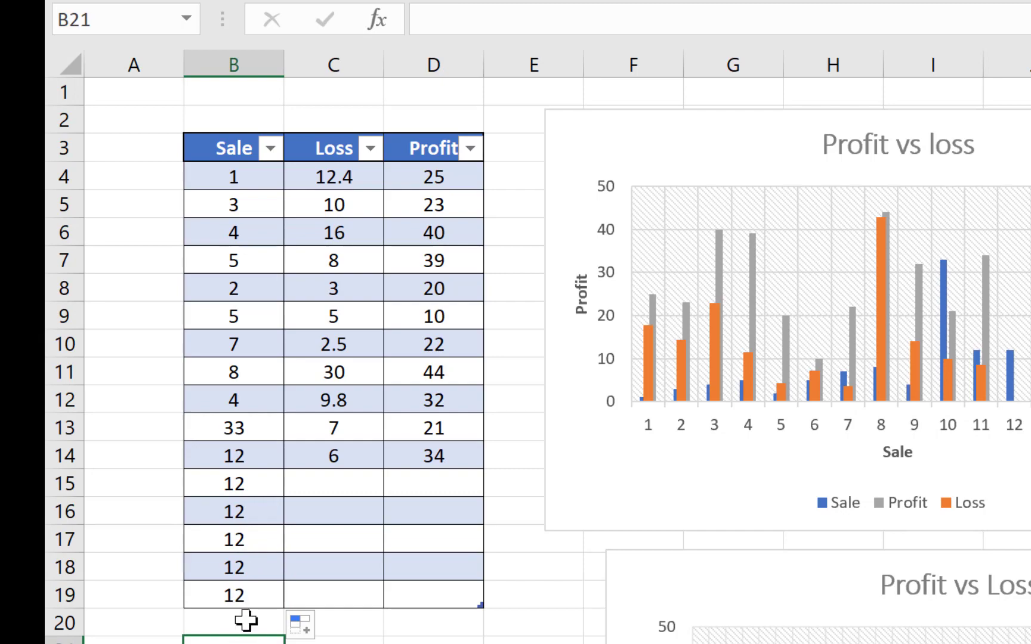
- Fill the Sale value from B19 down through B30, and view the Quick Analysis formatting options for that range before closing them
left_click(228, 601)
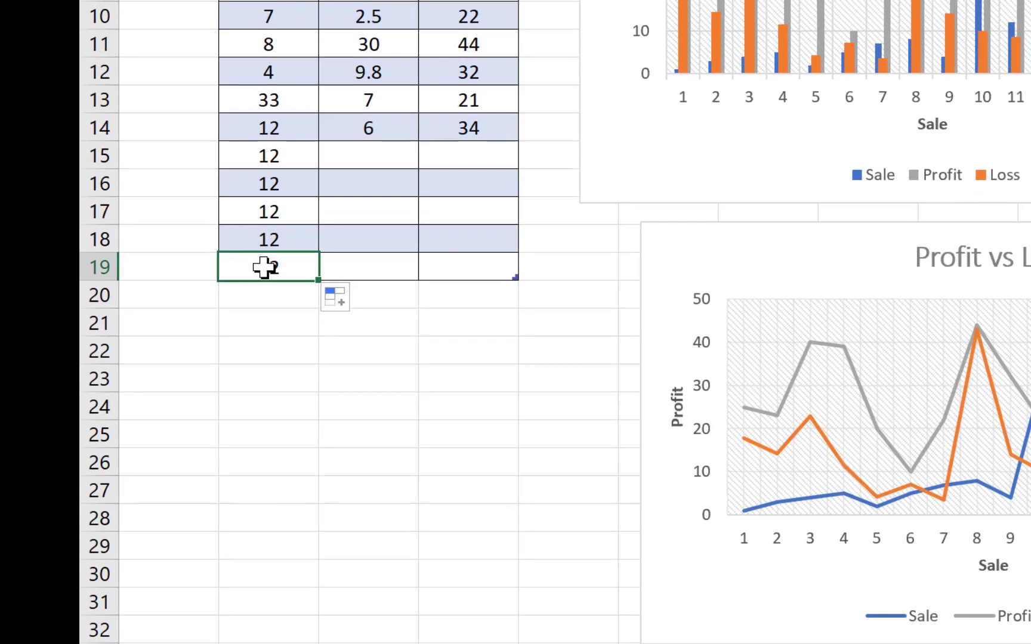
left_click_drag(262, 272, 237, 580)
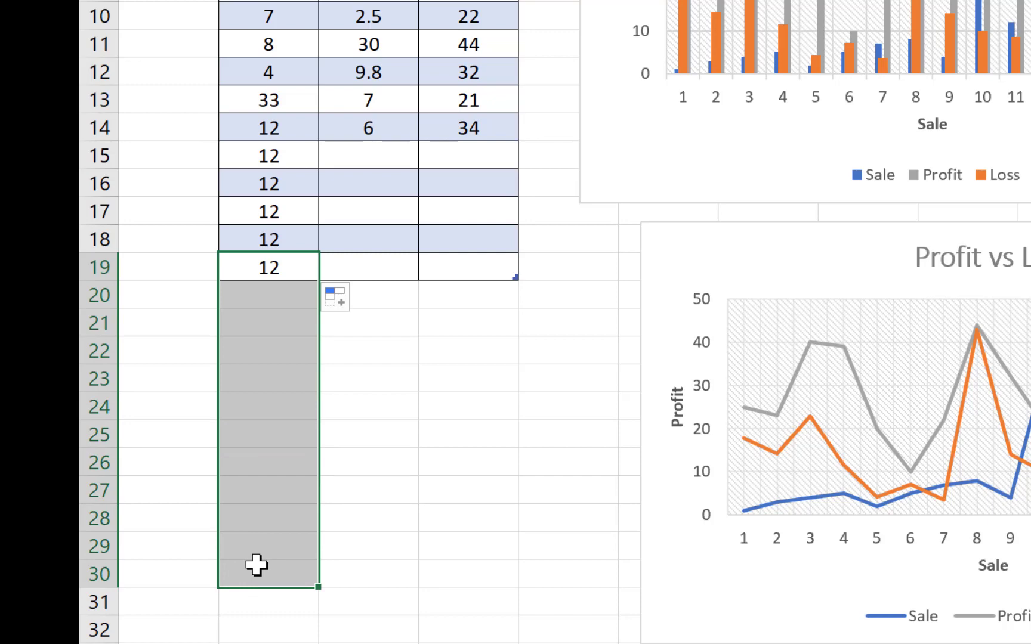
key("ctrl+d")
key("ctrl+q")
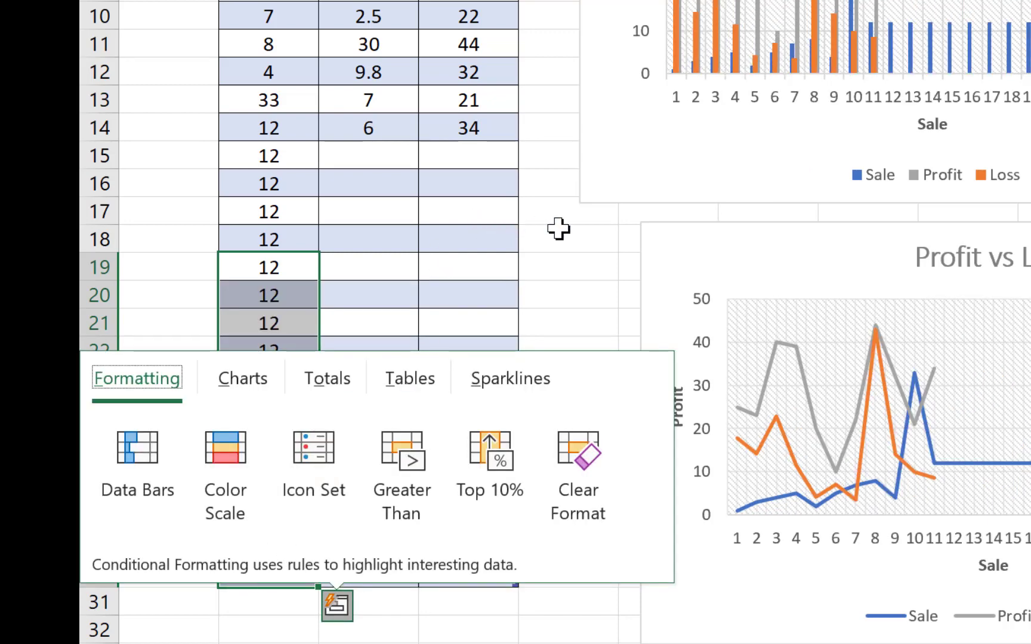
left_click(574, 262)
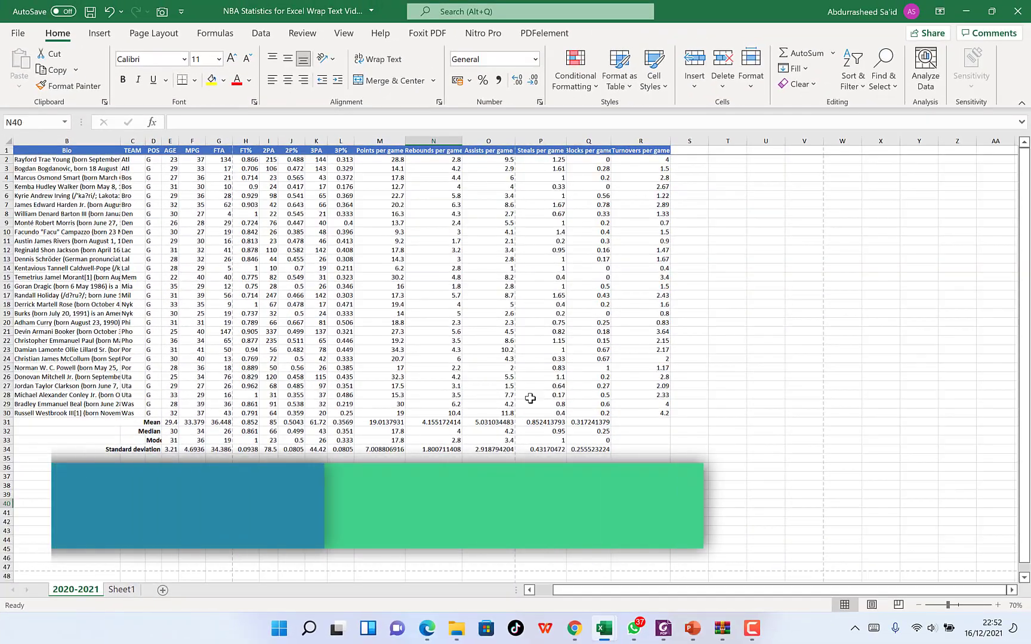
- Select the whole NBA data range around B10, extend the selection to the entire sheet, and clear it
left_click(95, 233)
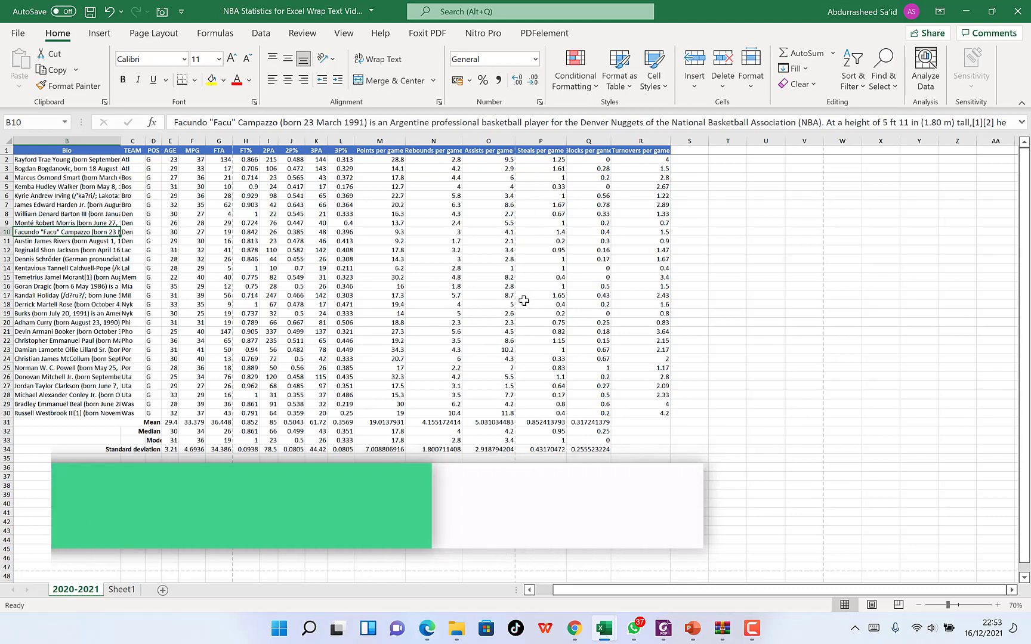
key("ctrl+a")
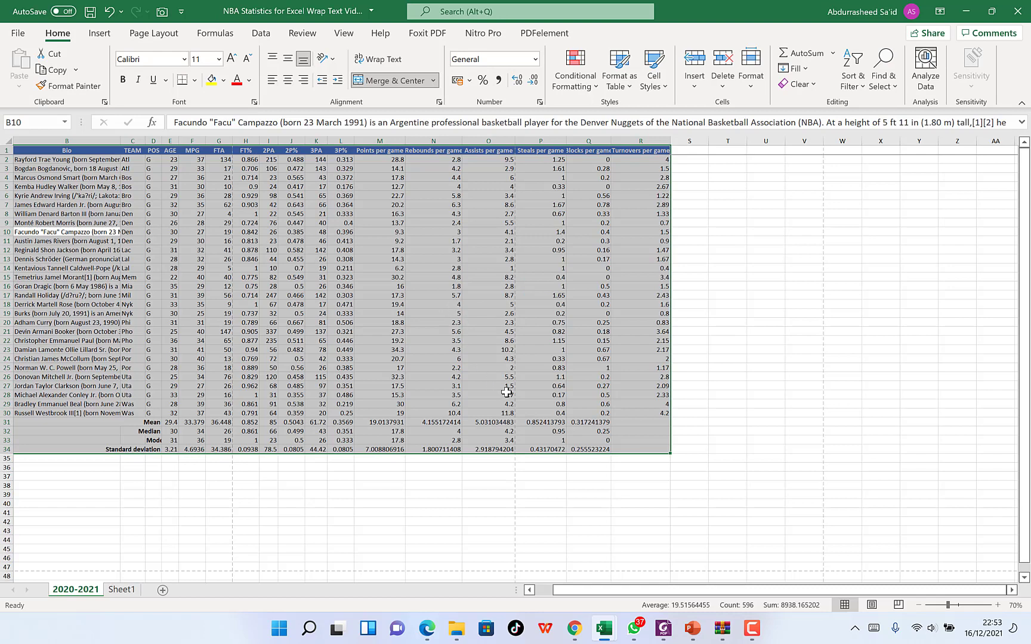
key("ctrl+a")
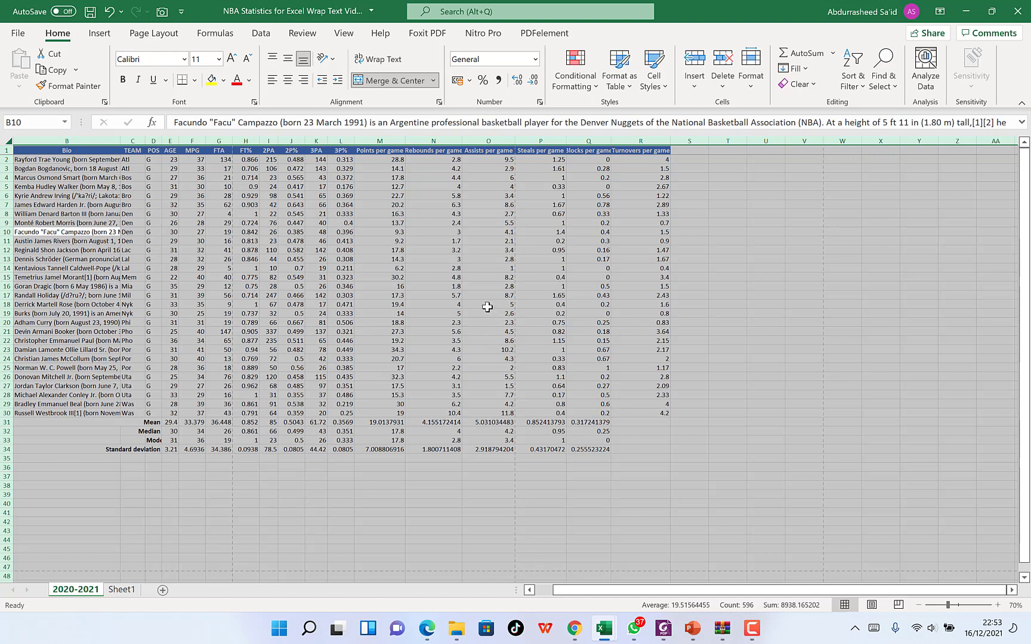
left_click(775, 404)
- Select the full NBA data range on the 2020-2021 sheet starting from H11 and copy it
left_click(239, 240)
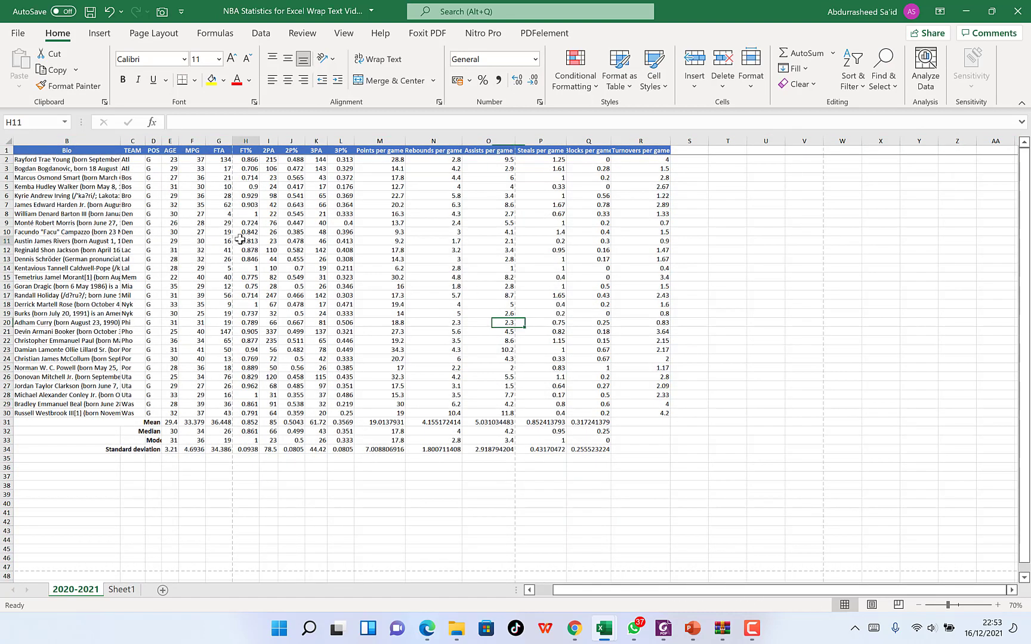
key("ctrl+a")
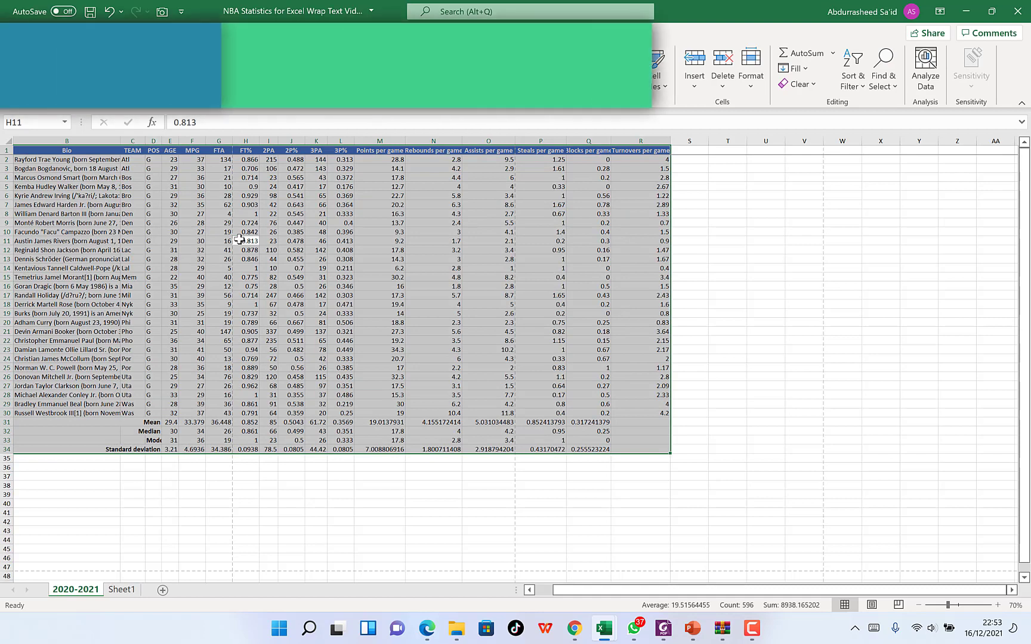
key("ctrl+c")
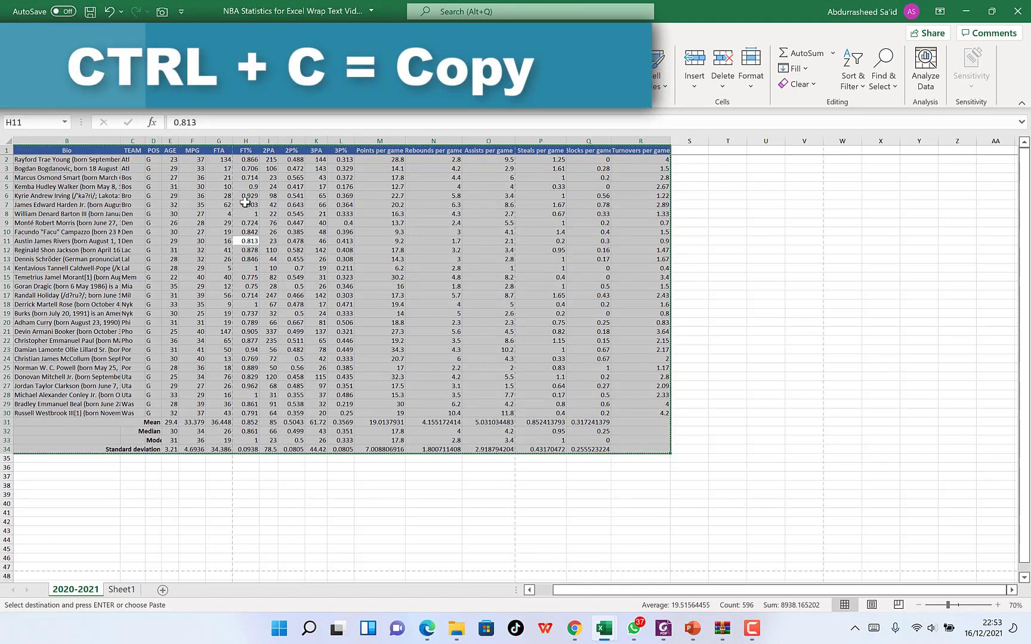
left_click(998, 605)
left_click(998, 605)
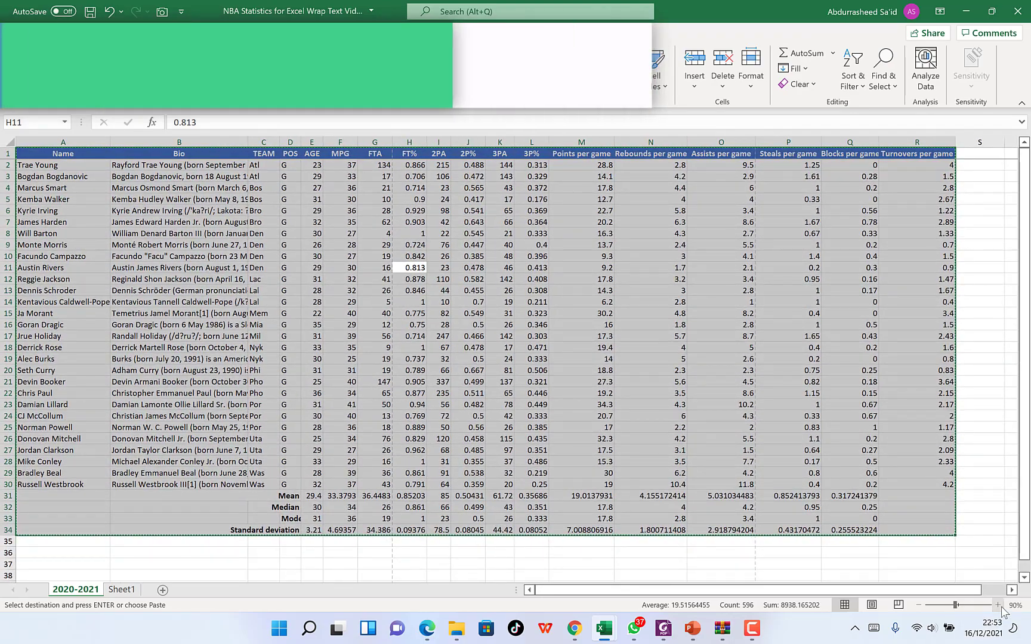
left_click(998, 605)
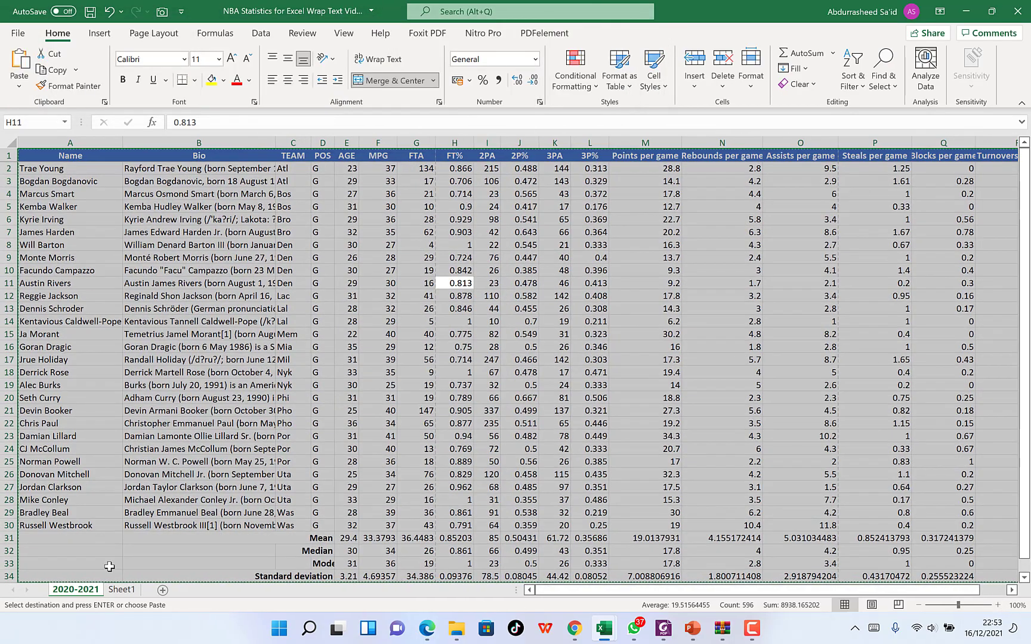
- Paste the copied NBA data into Sheet1 at A1, look through the pasted rows and deselect them
left_click(121, 589)
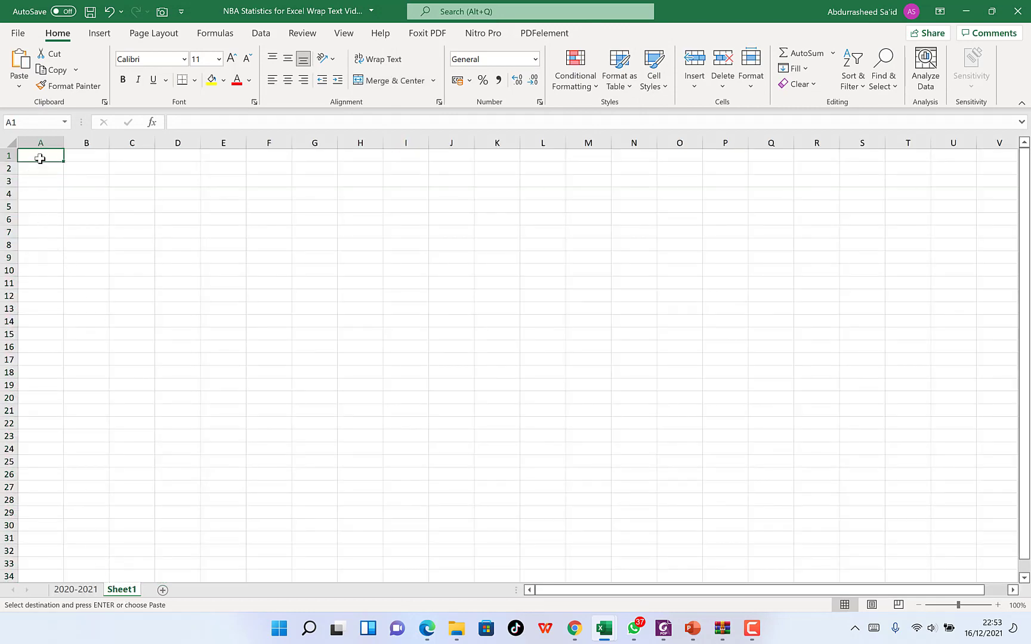
key("ctrl+v")
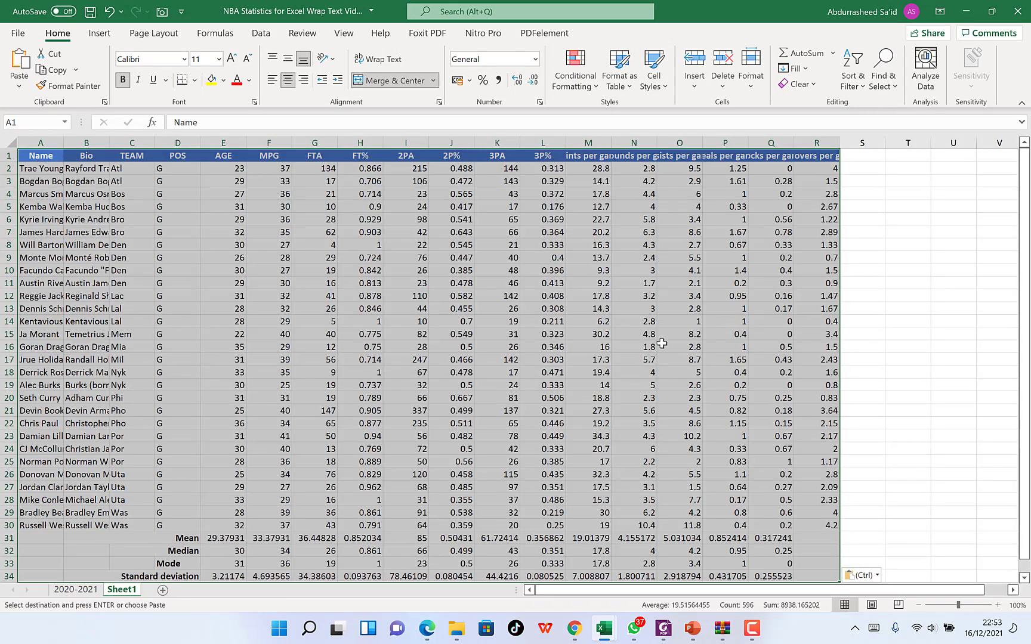
scroll(661, 344, "down", 4)
scroll(654, 344, "up", 4)
scroll(577, 332, "down", 2)
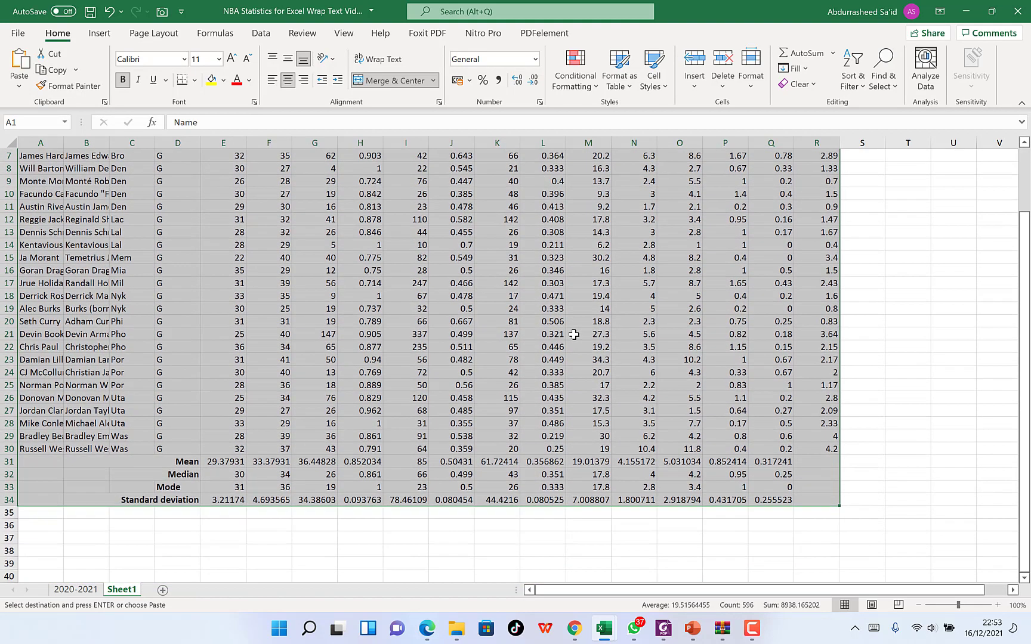
scroll(574, 335, "up", 2)
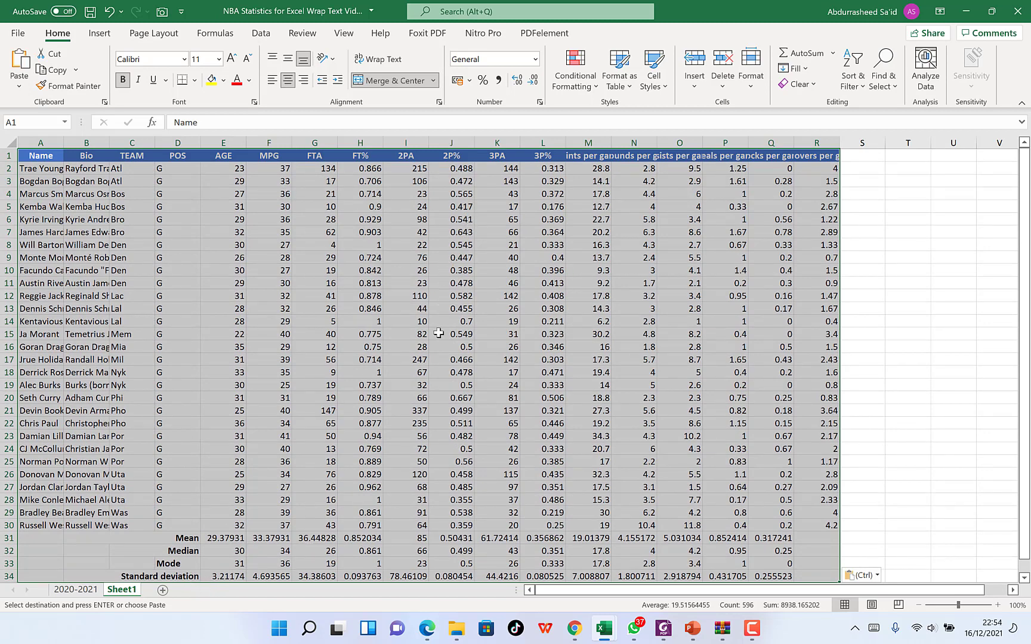
left_click(908, 346)
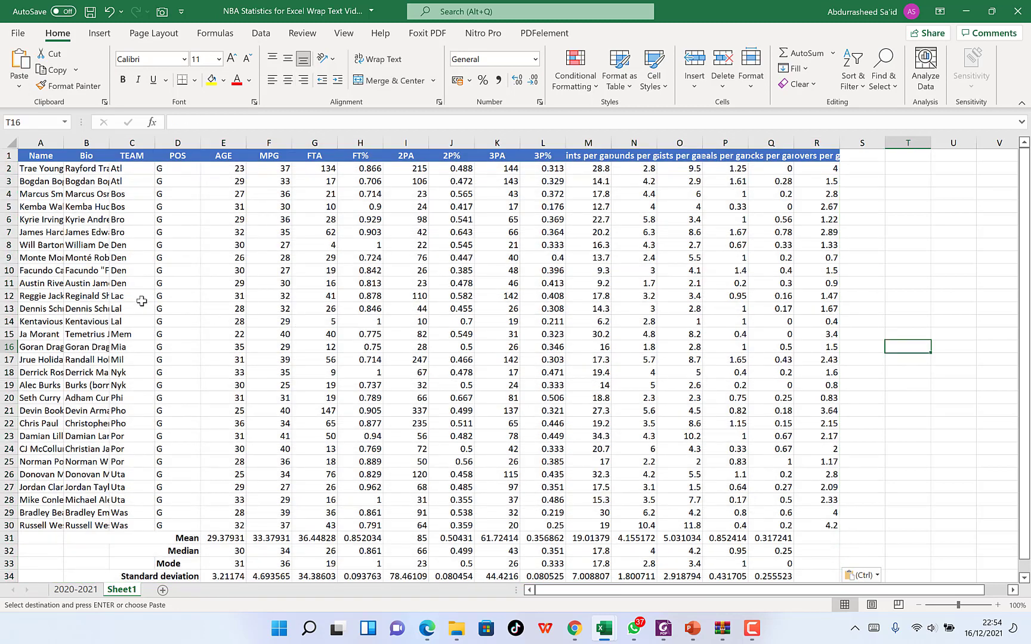
- Select the entire MPG column from cell F10, and the entire Name column from cell A11
left_click(282, 268)
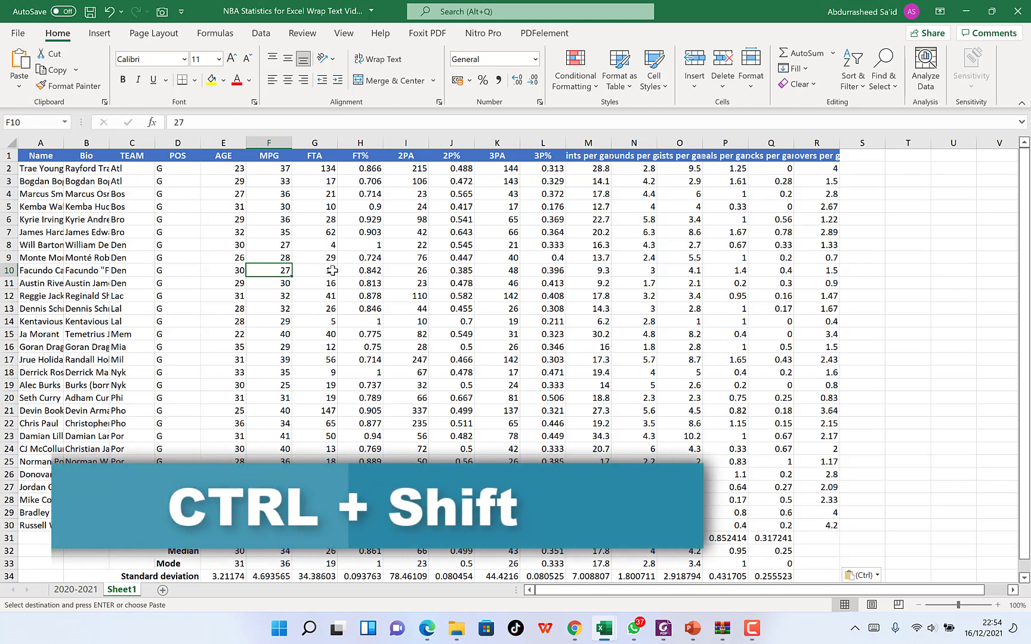
key("ctrl+space")
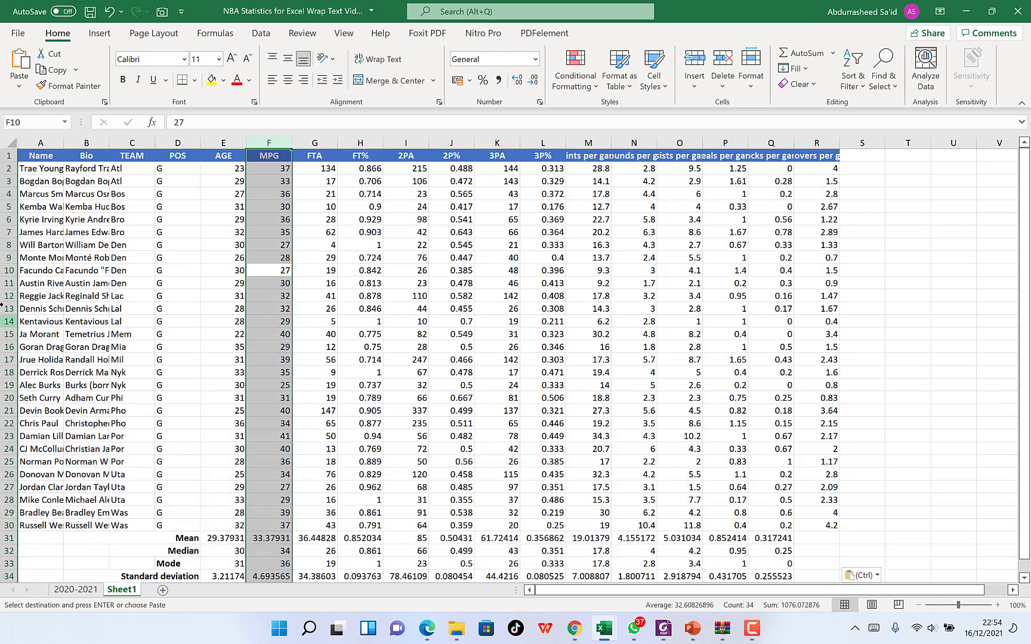
left_click(40, 284)
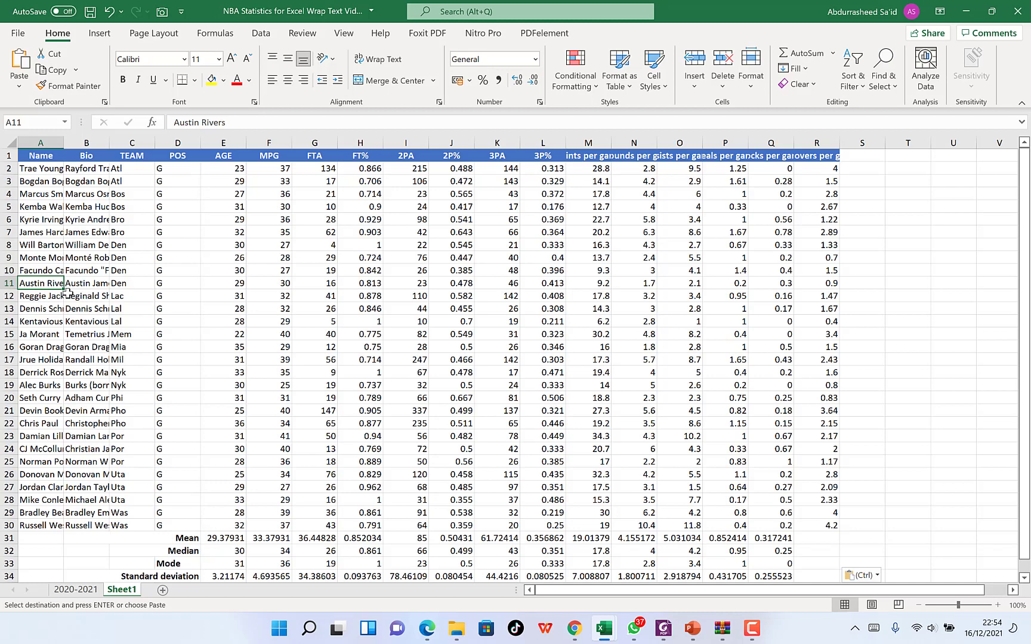
key("ctrl+space")
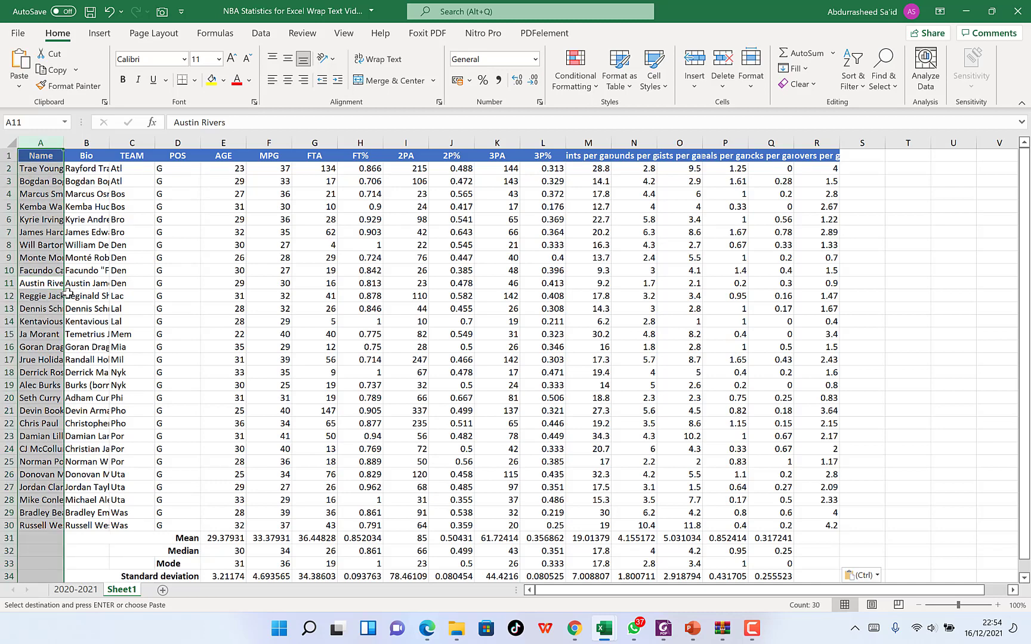
- Select entire rows 13, 19 and 11 one after another, starting from cells E13, E19 and B11
left_click(232, 308)
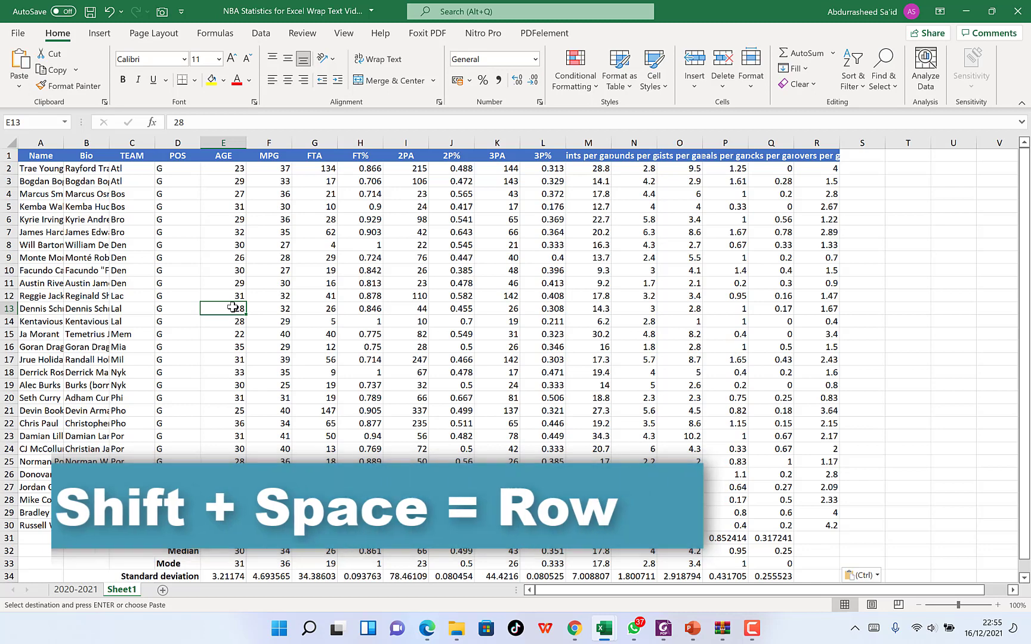
key("shift+space")
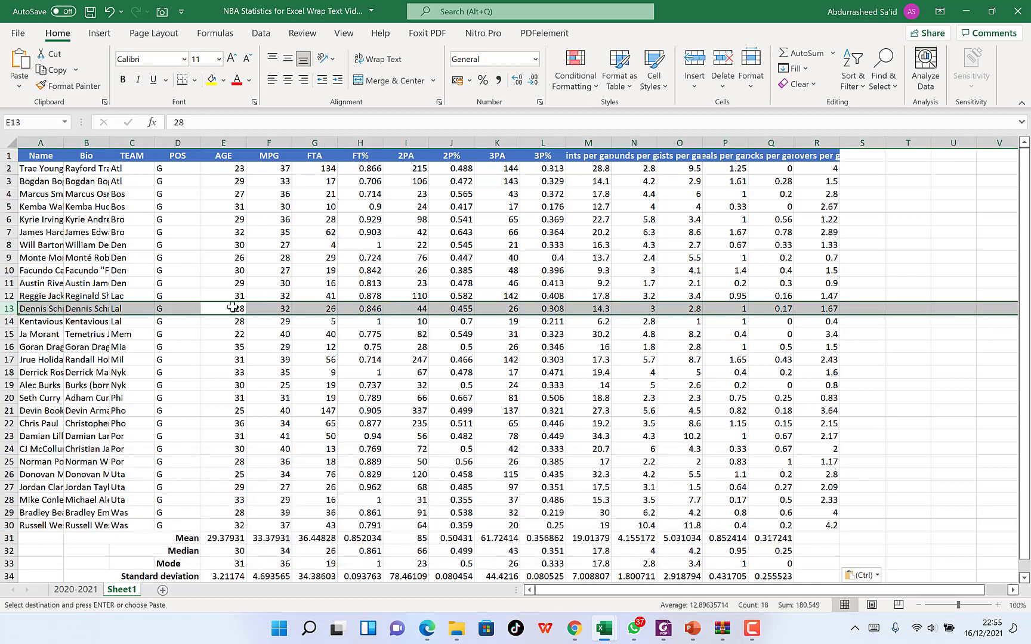
left_click(239, 388)
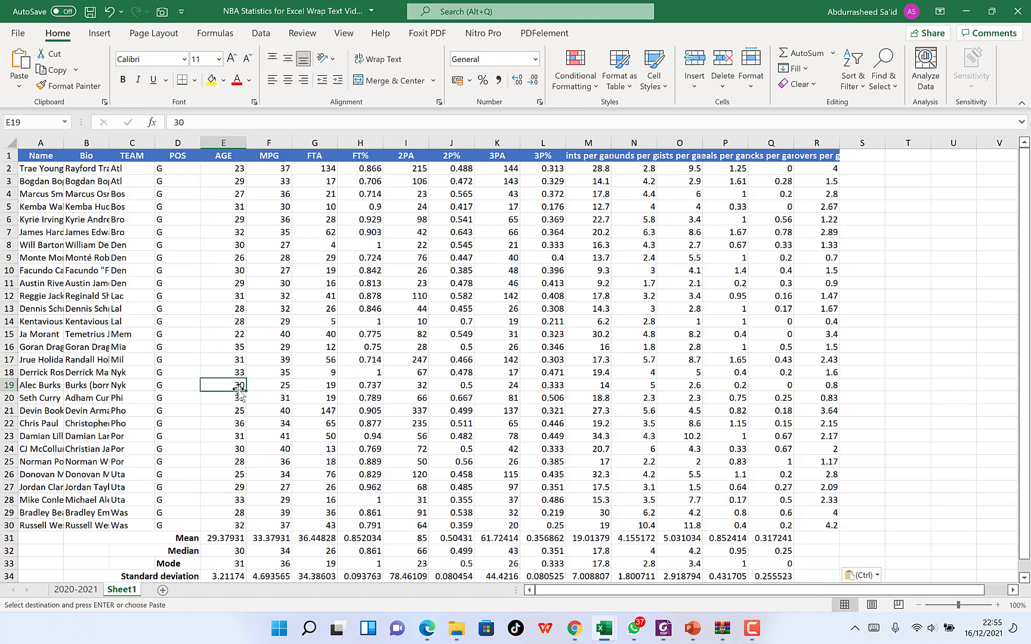
key("shift+space")
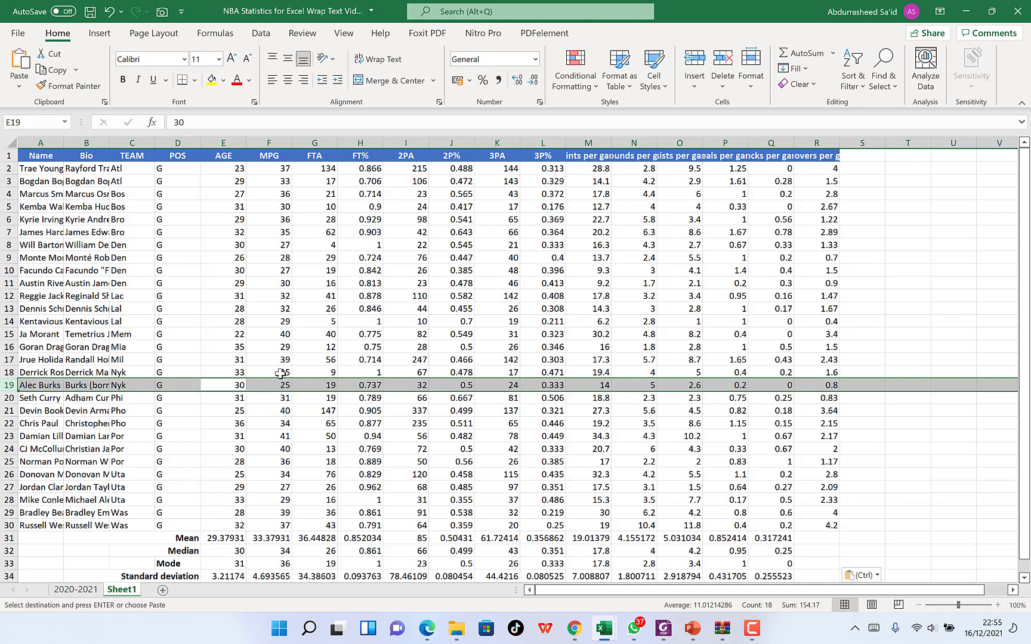
left_click(311, 288)
left_click(76, 286)
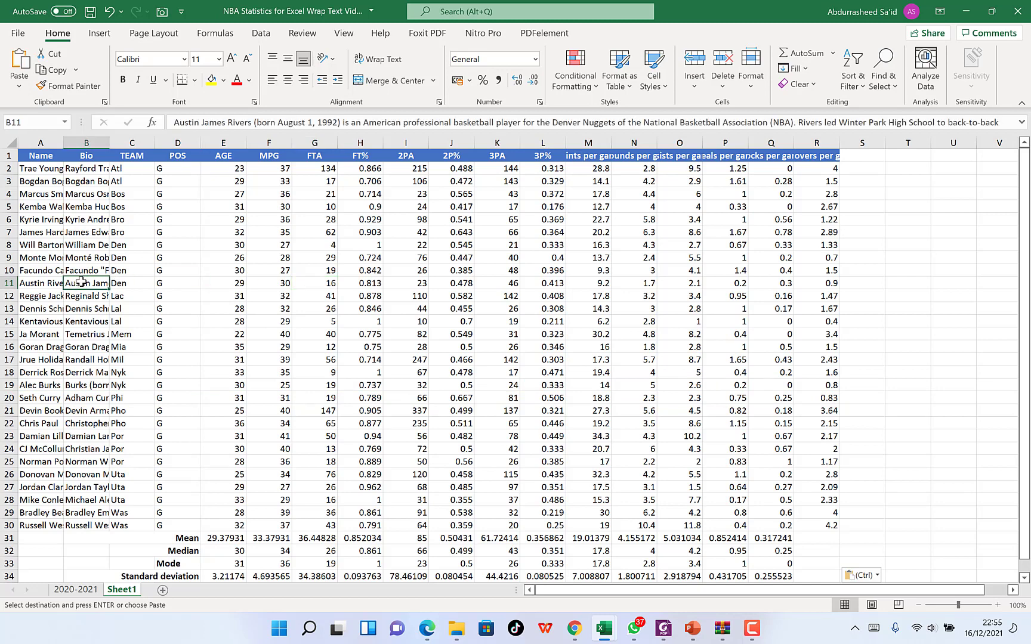
key("shift+space")
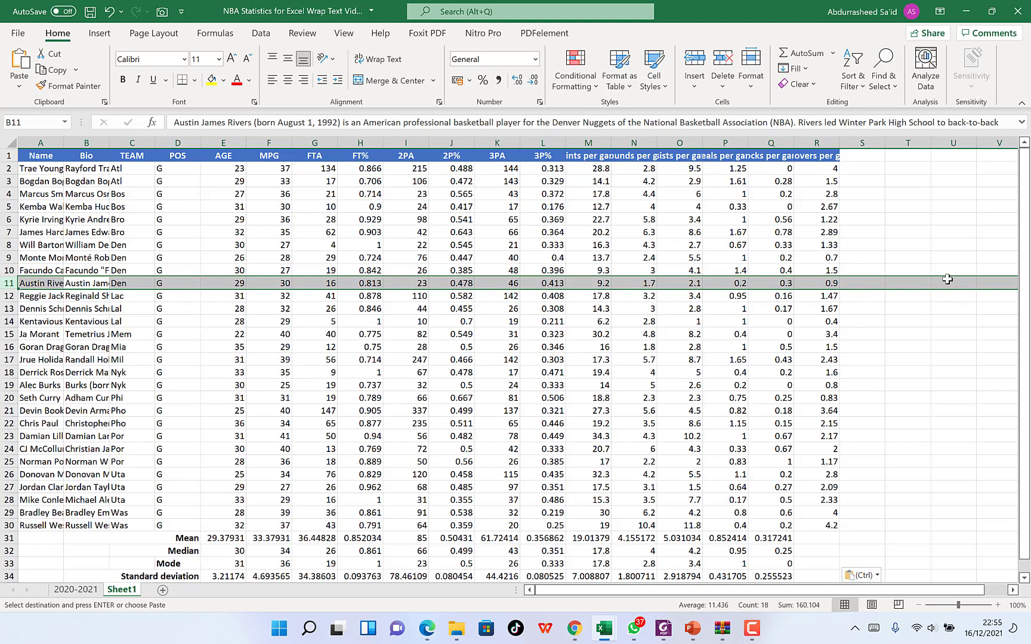
- Hide the Name column A on Sheet1 and bring it back, two times in a row
left_click(38, 145)
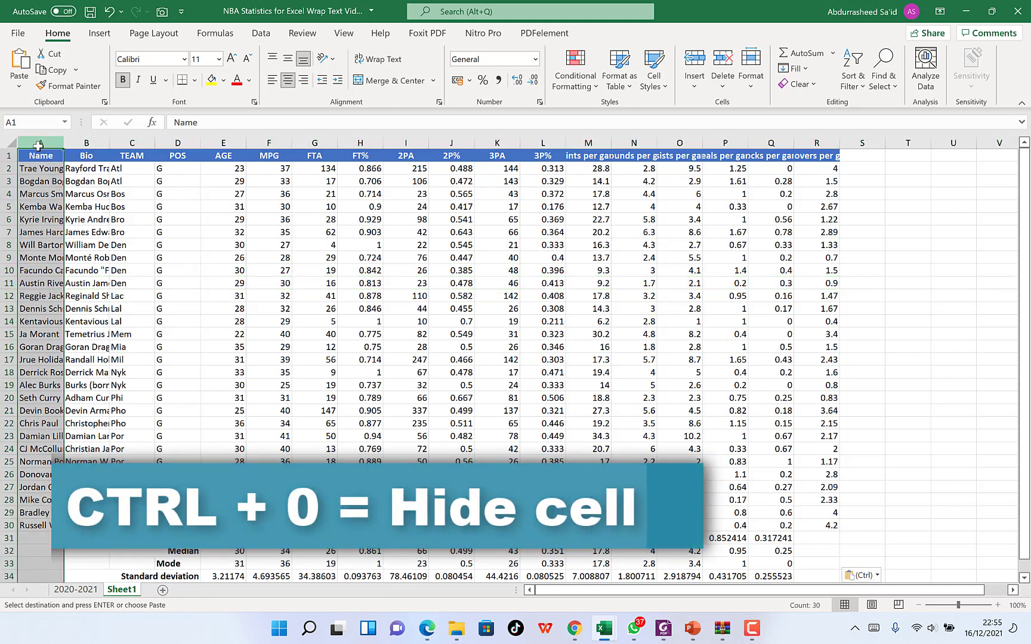
key("ctrl+0")
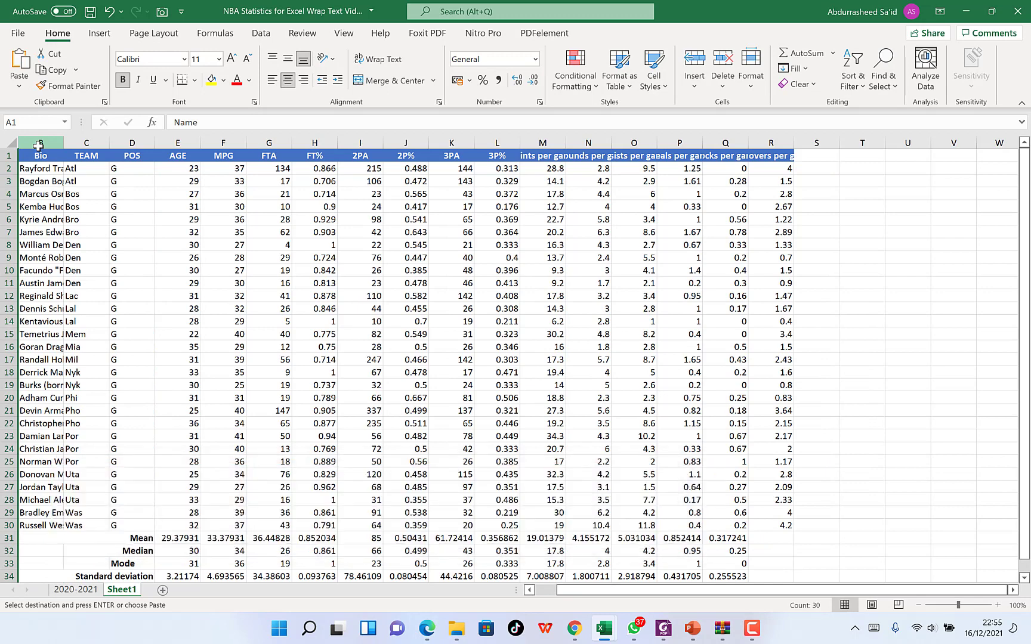
key("ctrl+shift+0")
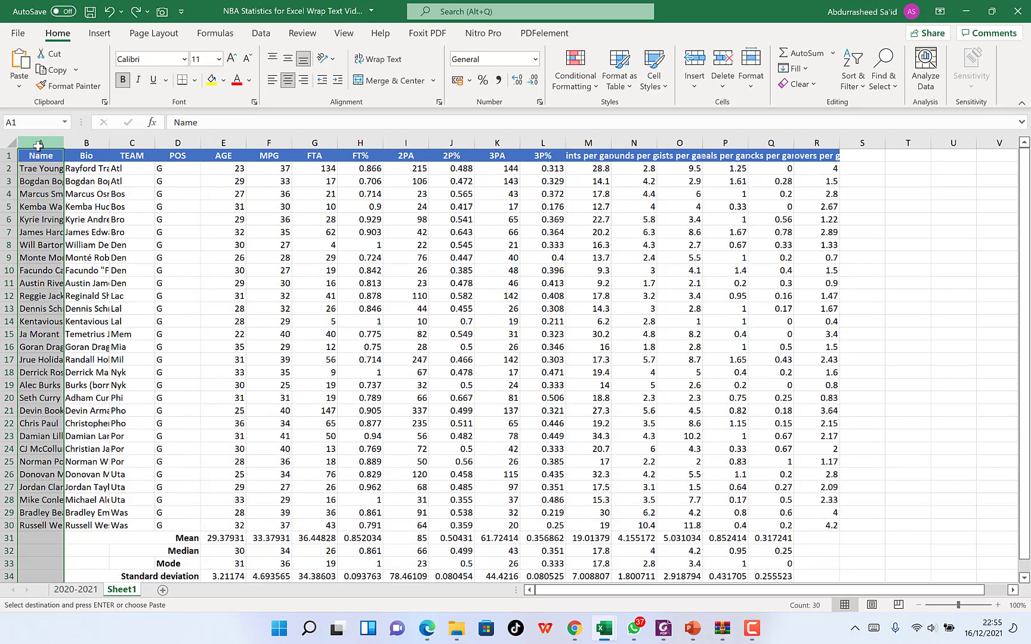
key("ctrl+0")
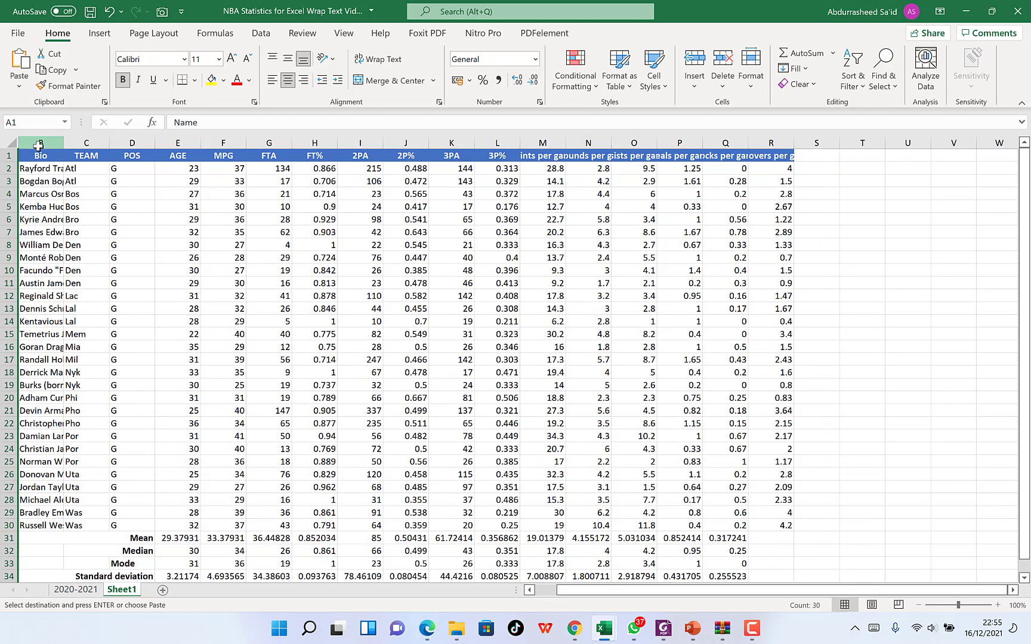
key("ctrl+z")
- Hide row 12 on Sheet1, undo the hiding, and hide the row again
left_click(4, 296)
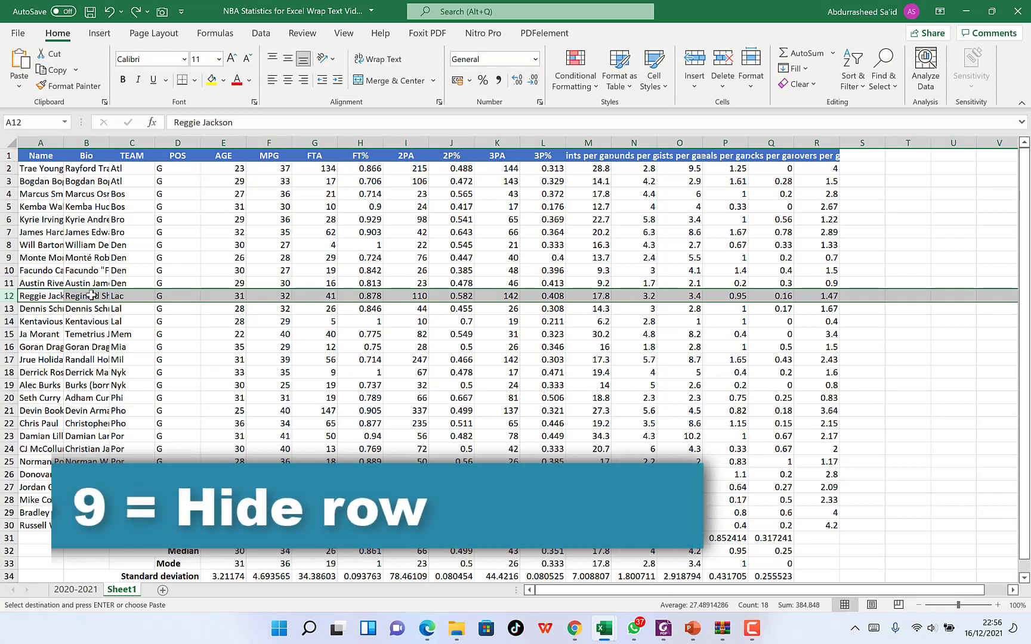
key("ctrl+9")
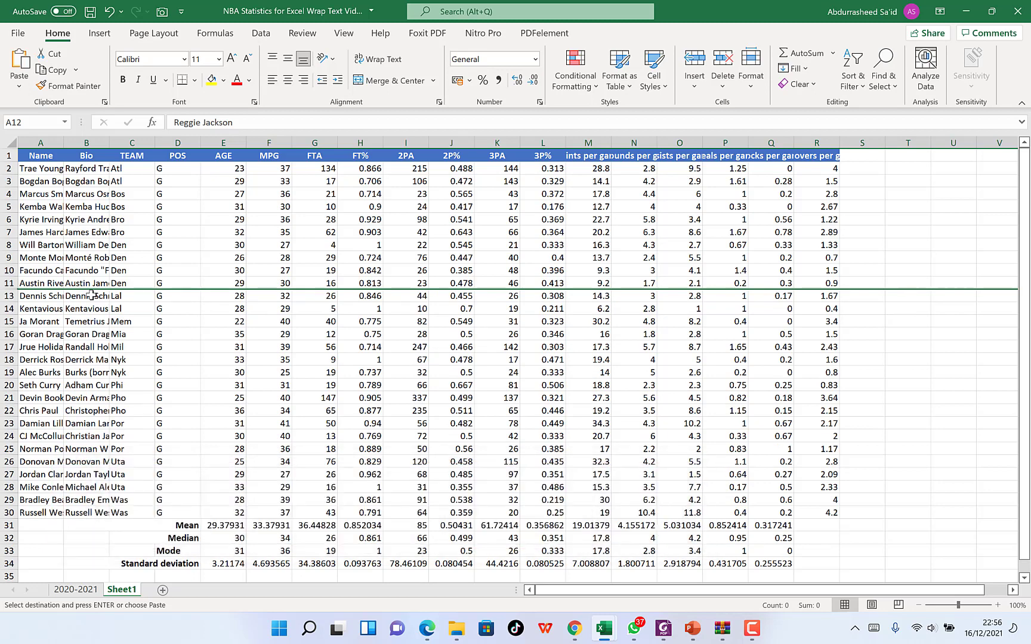
key("ctrl+z")
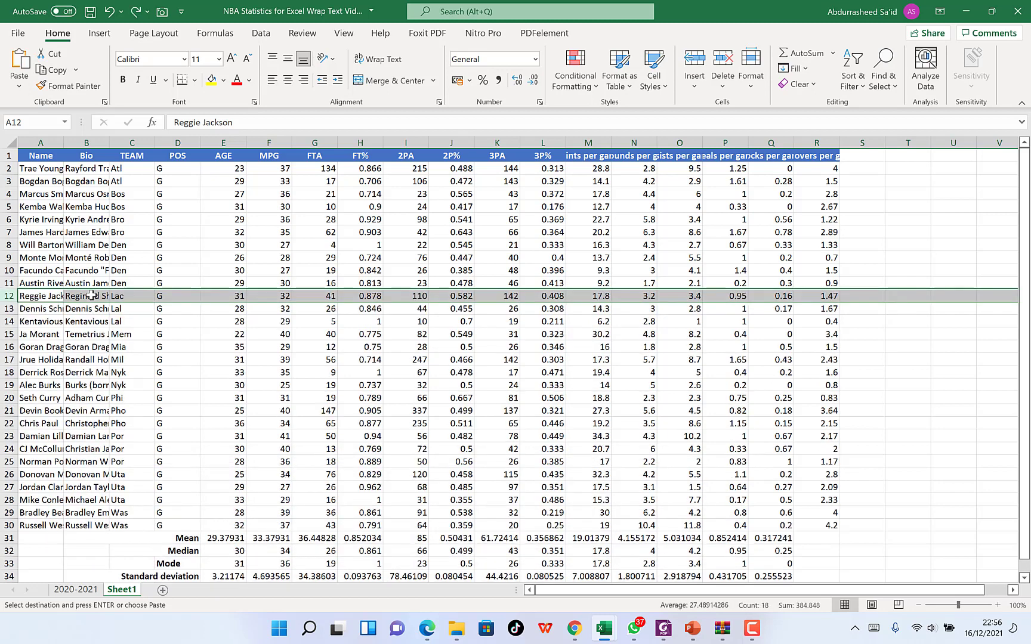
key("ctrl+9")
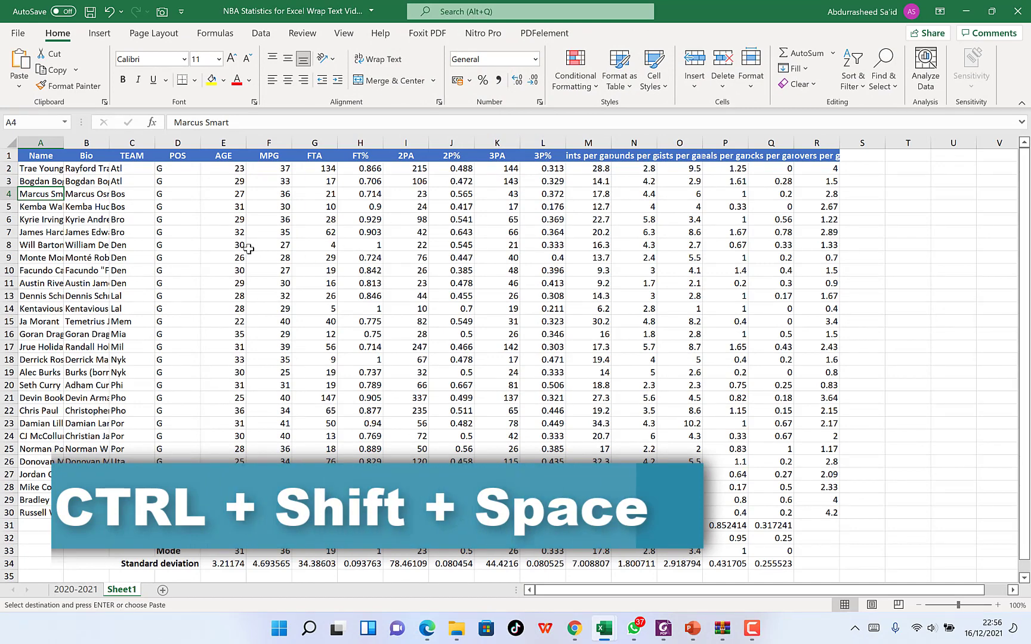
- Select the whole data region on Sheet1 from cell A4 and check how far the selection extends
key("ctrl+shift+space")
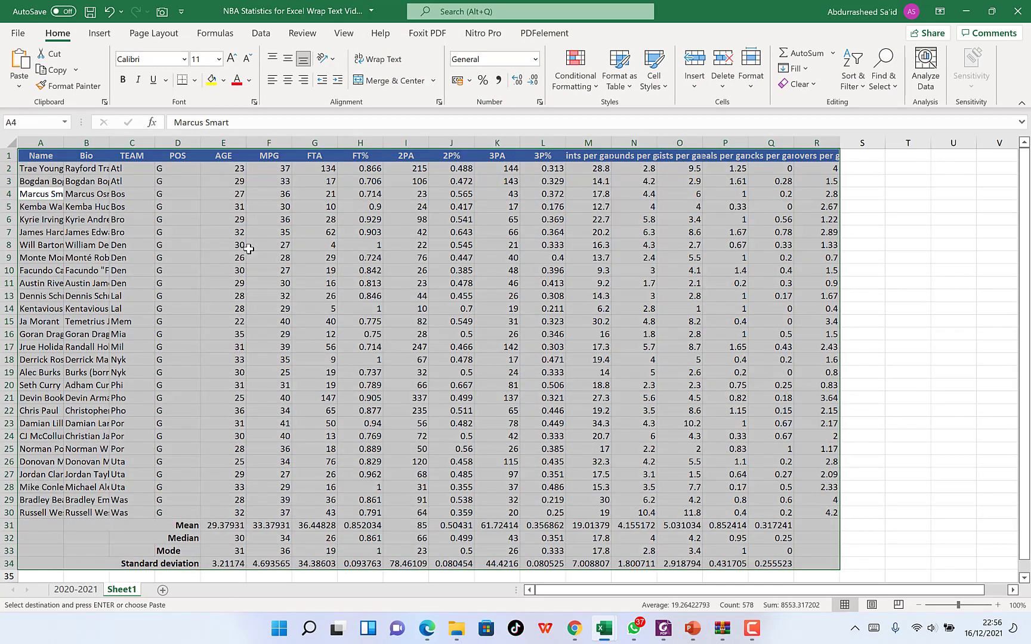
scroll(382, 304, "down", 3)
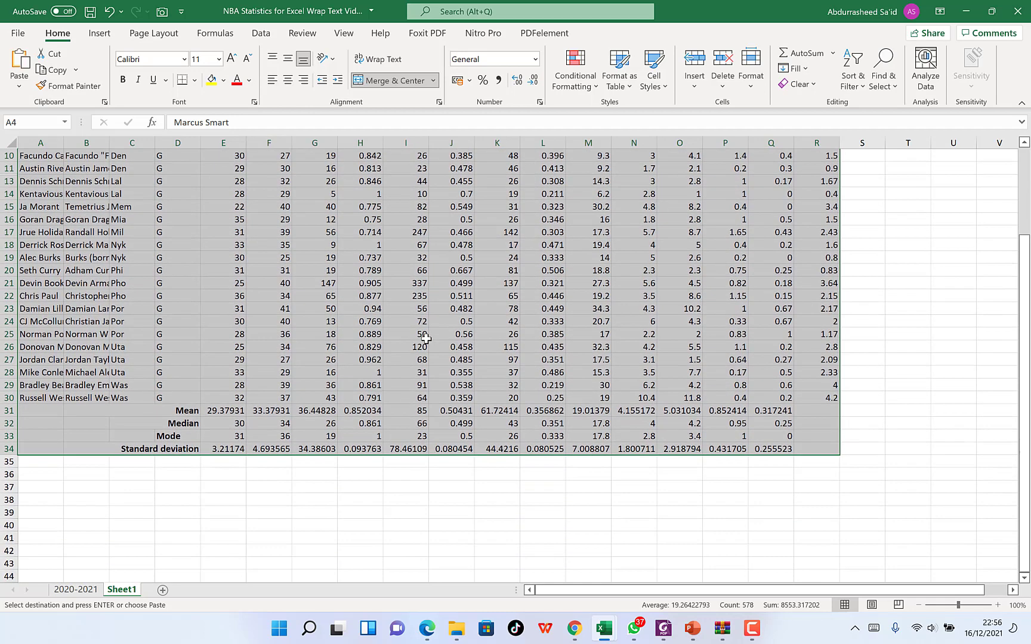
scroll(418, 329, "up", 2)
scroll(426, 337, "up", 1)
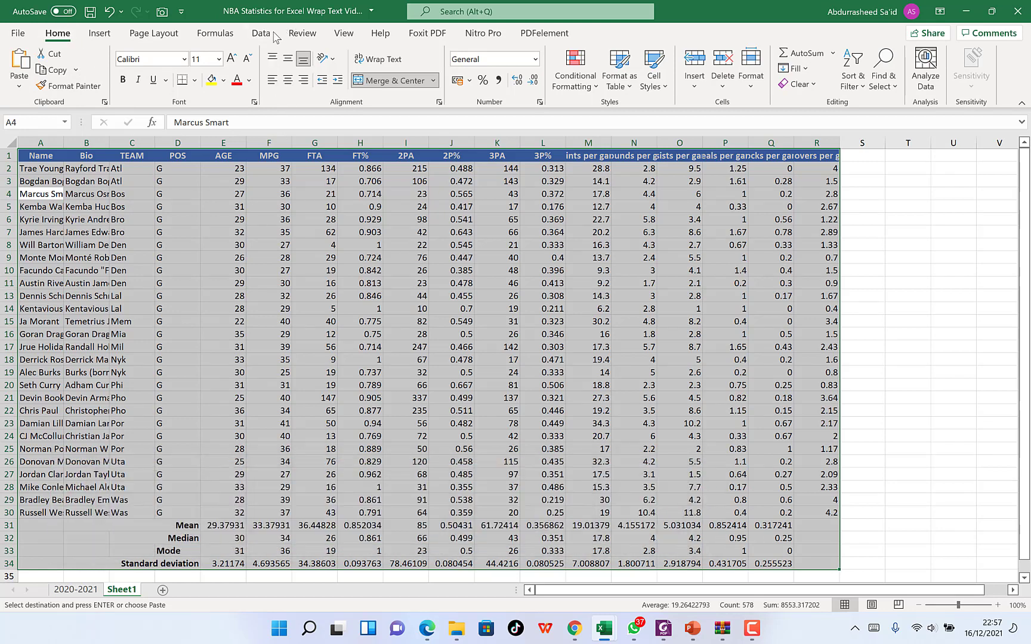
- Show the Data, Home, Insert, Help and Page Layout command sets one after another, dismissing the data import tip
left_click(262, 34)
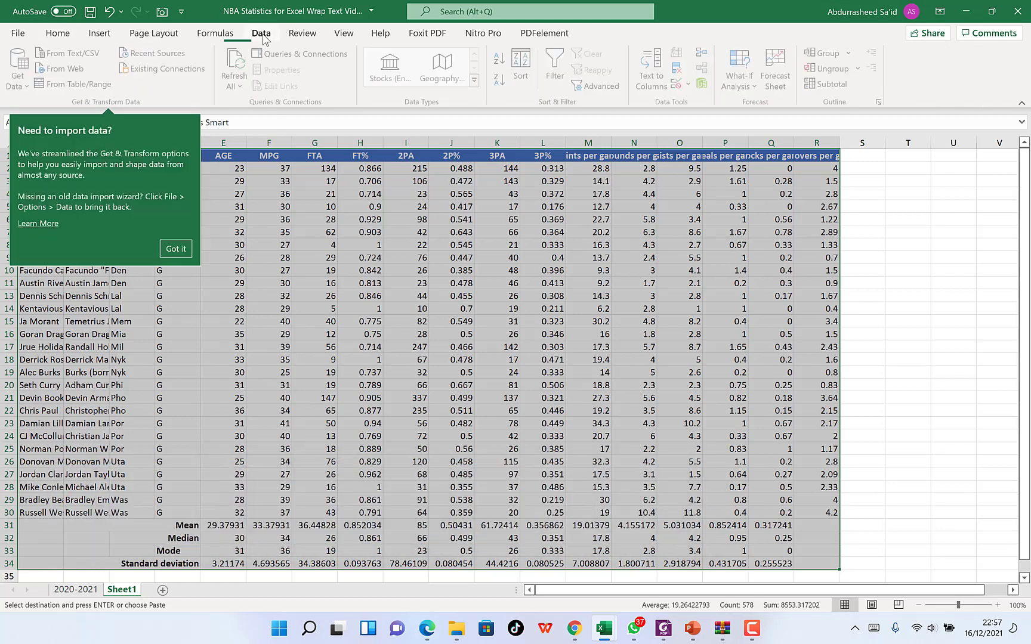
left_click(175, 249)
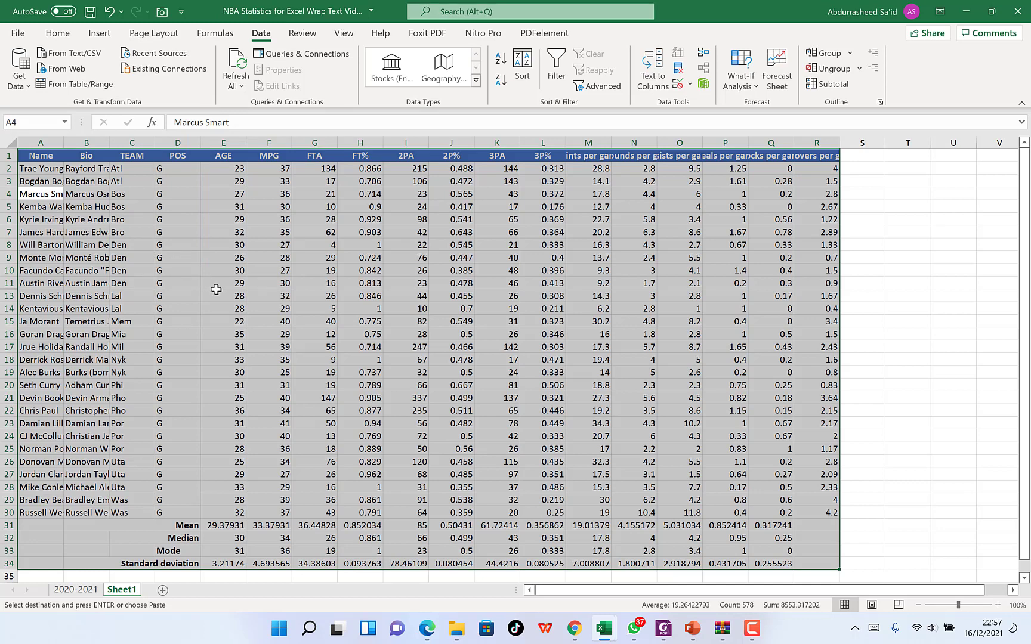
key("alt+h")
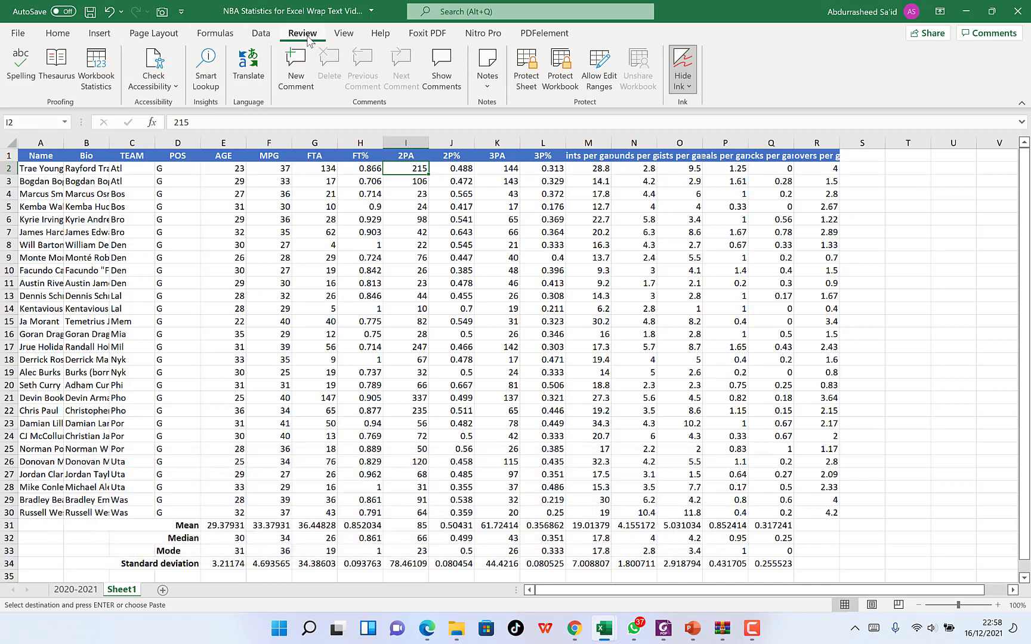
key("alt+n")
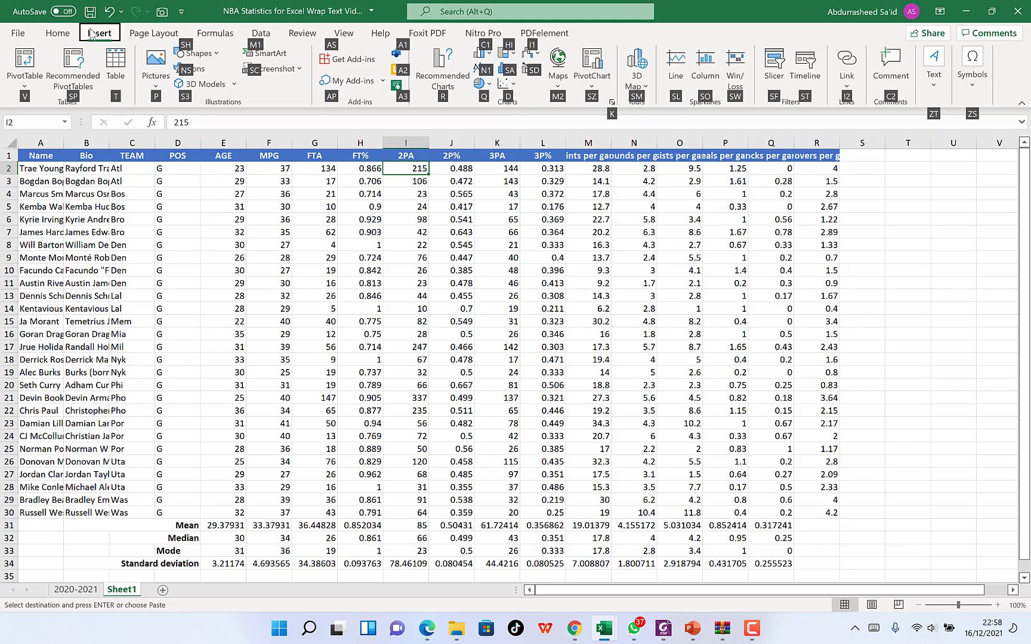
left_click(380, 33)
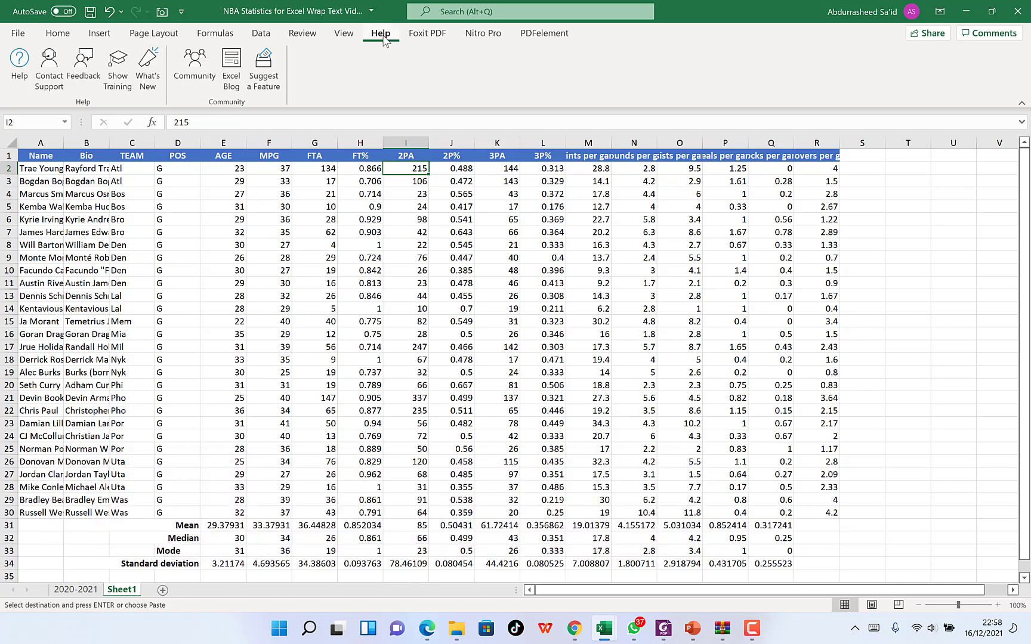
key("alt+p")
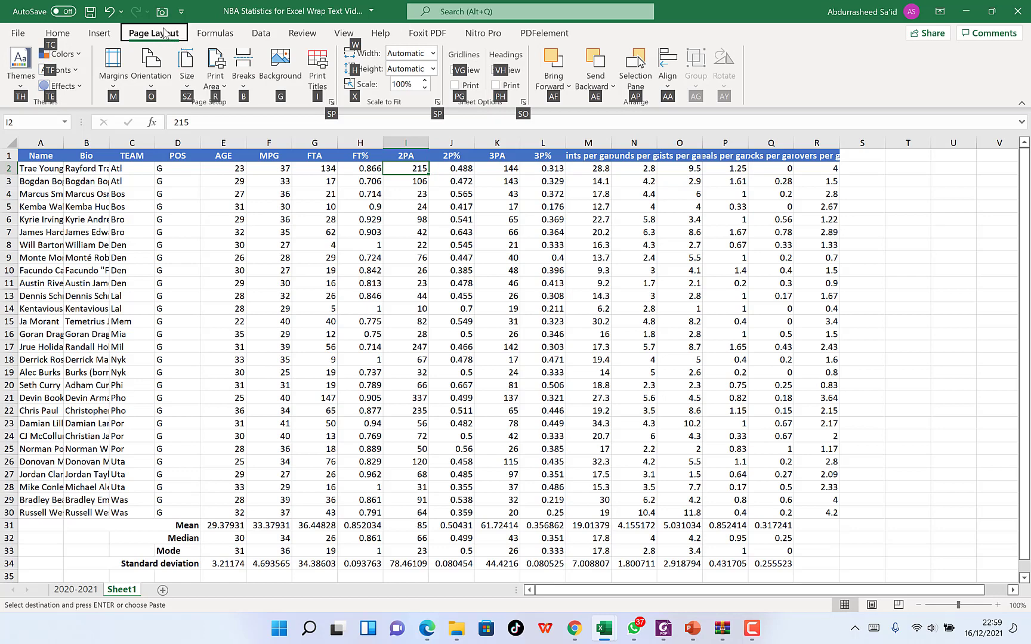
- Select cell K11 on Sheet1 and zoom the worksheet in stepwise to 160%
left_click(496, 283)
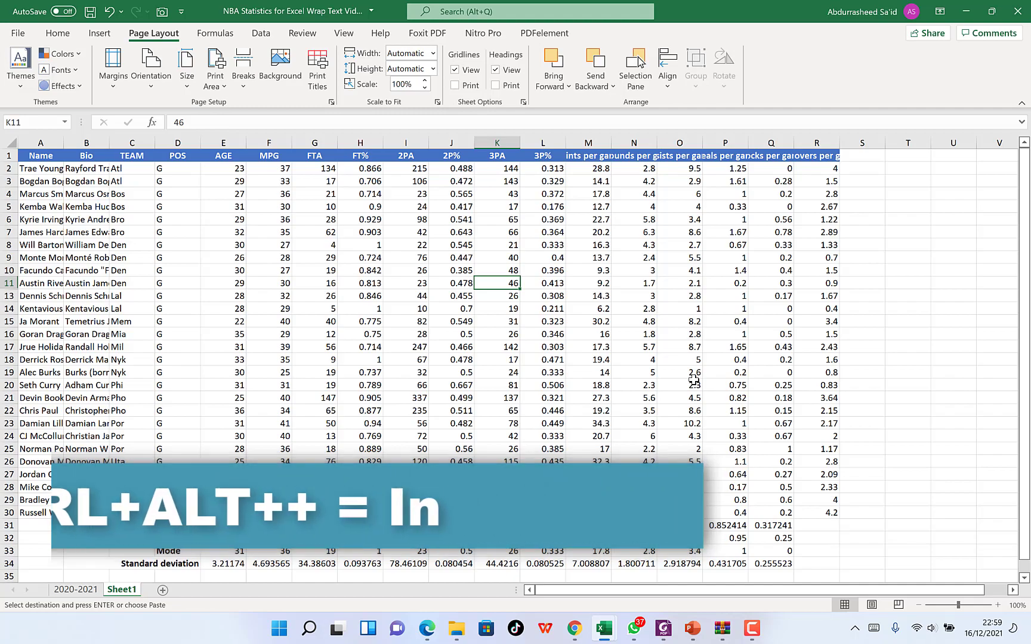
key("ctrl+alt+plus")
key("ctrl+alt+plus")
key("ctrl+alt+plus")
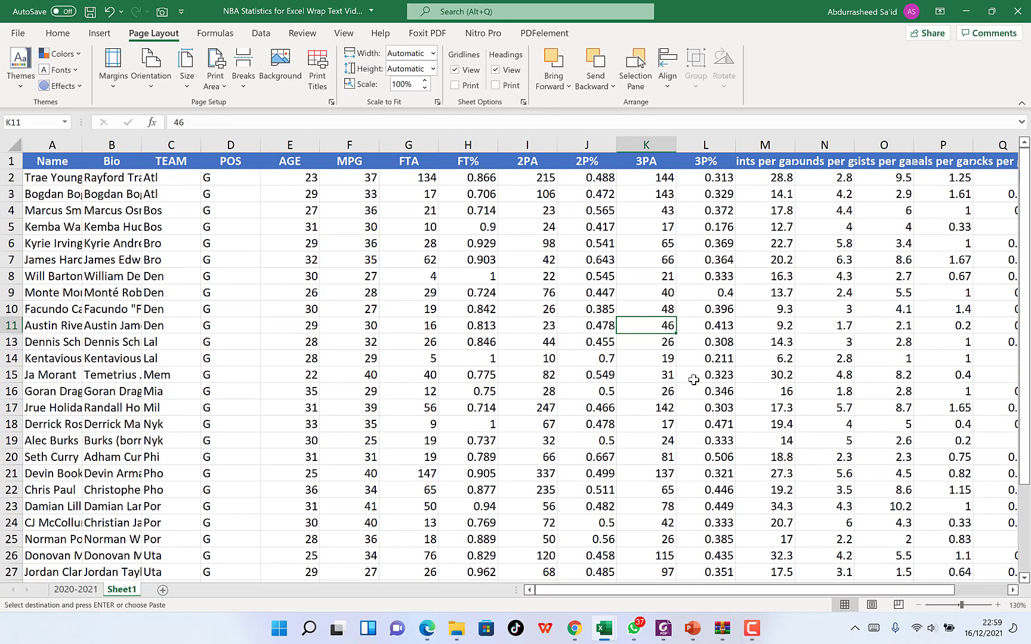
key("ctrl+alt+plus")
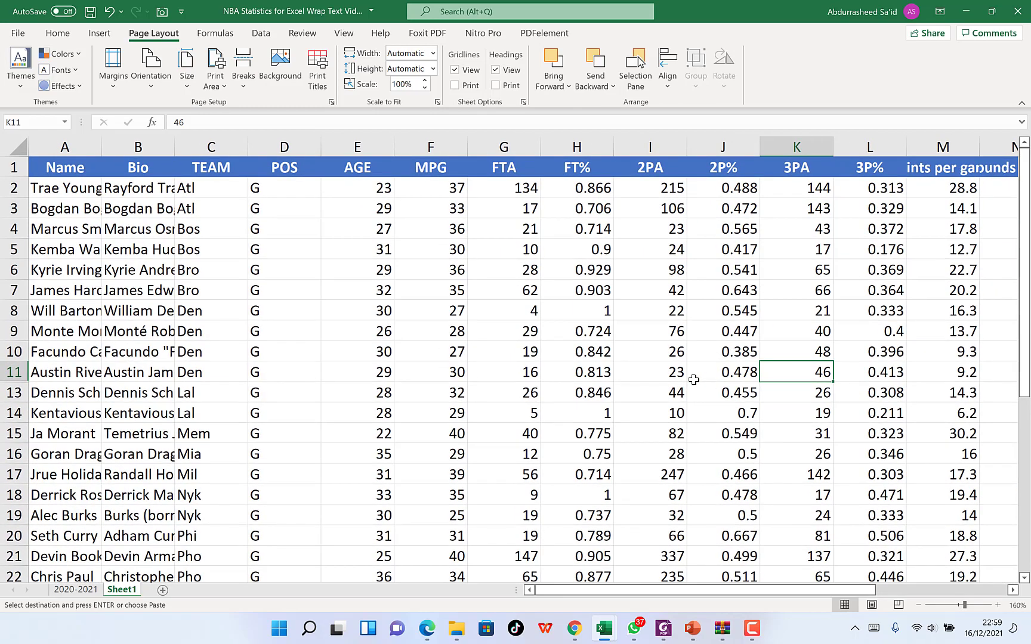
- Zoom the Sheet1 view out stepwise to 40%
key("ctrl+alt+minus")
key("ctrl+alt+minus")
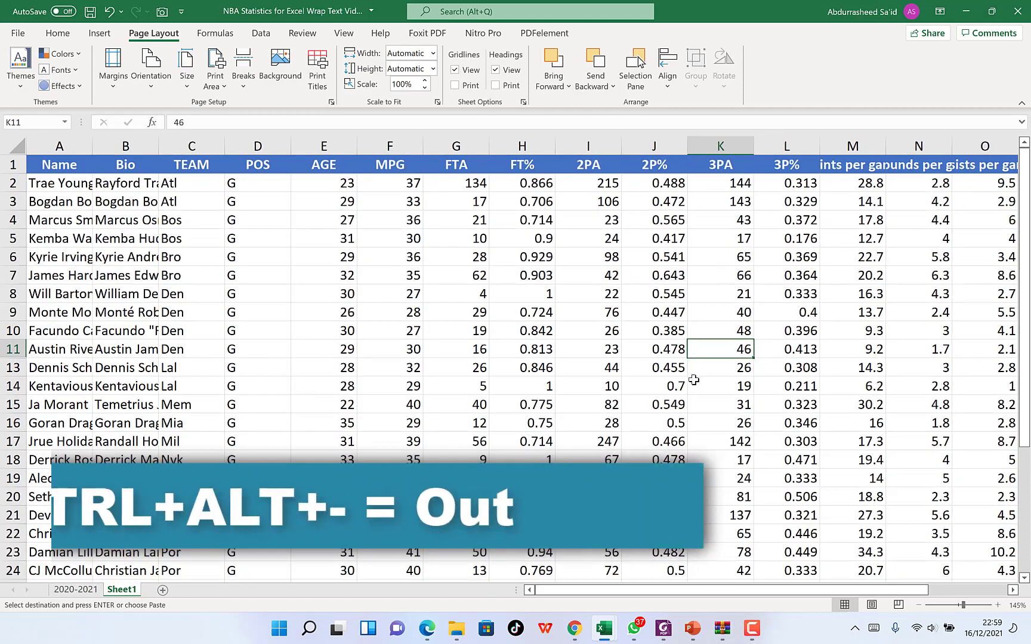
key("ctrl+alt+minus")
key("ctrl+alt+minus")
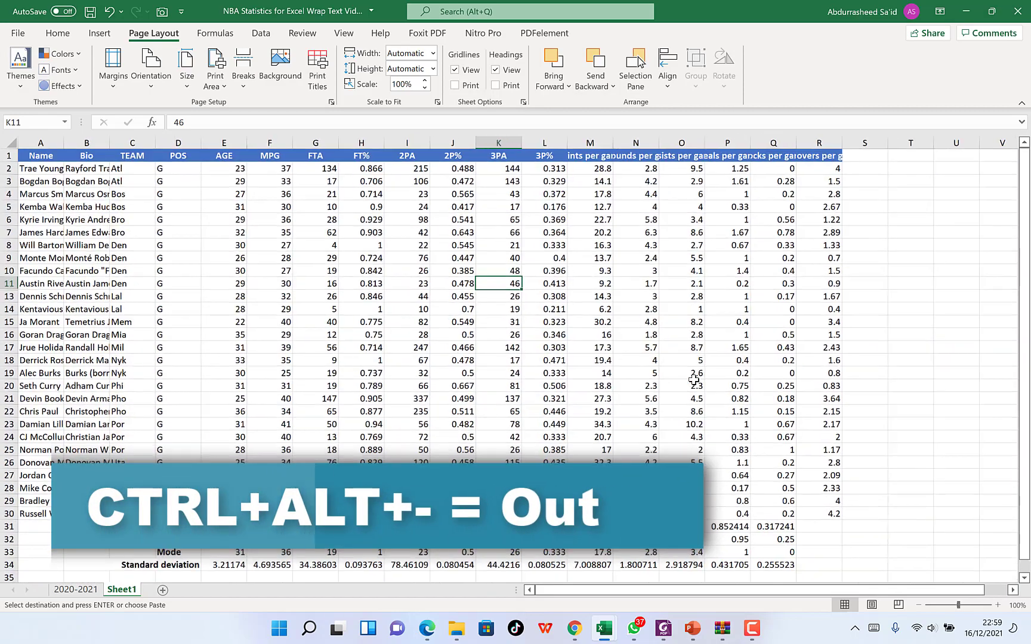
key("ctrl+alt+minus")
key("ctrl+alt+minus")
key("ctrl+alt+minus")
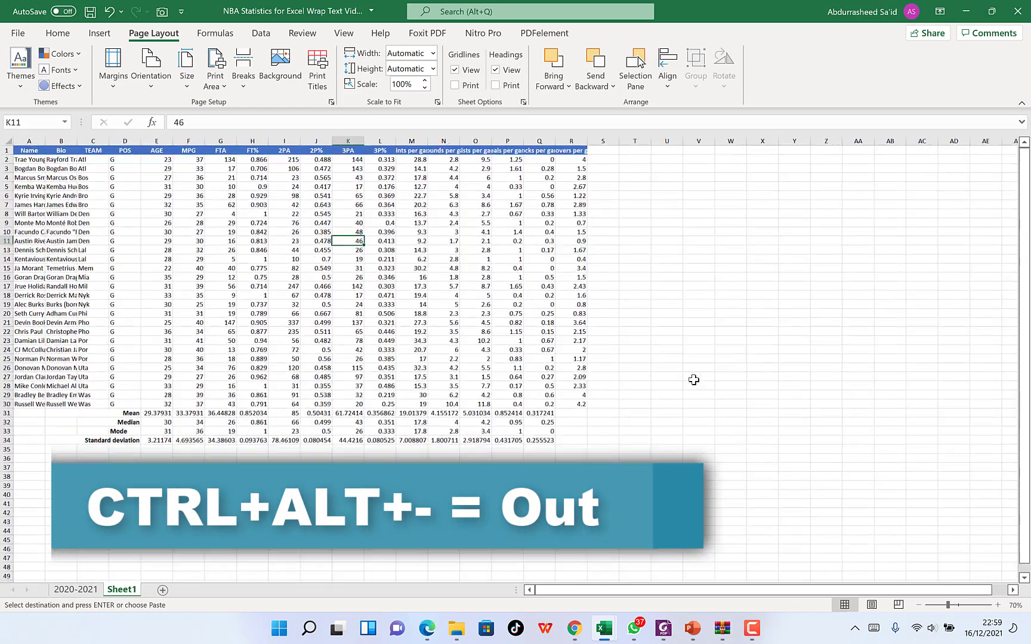
key("ctrl+alt+minus")
key("ctrl+alt+minus")
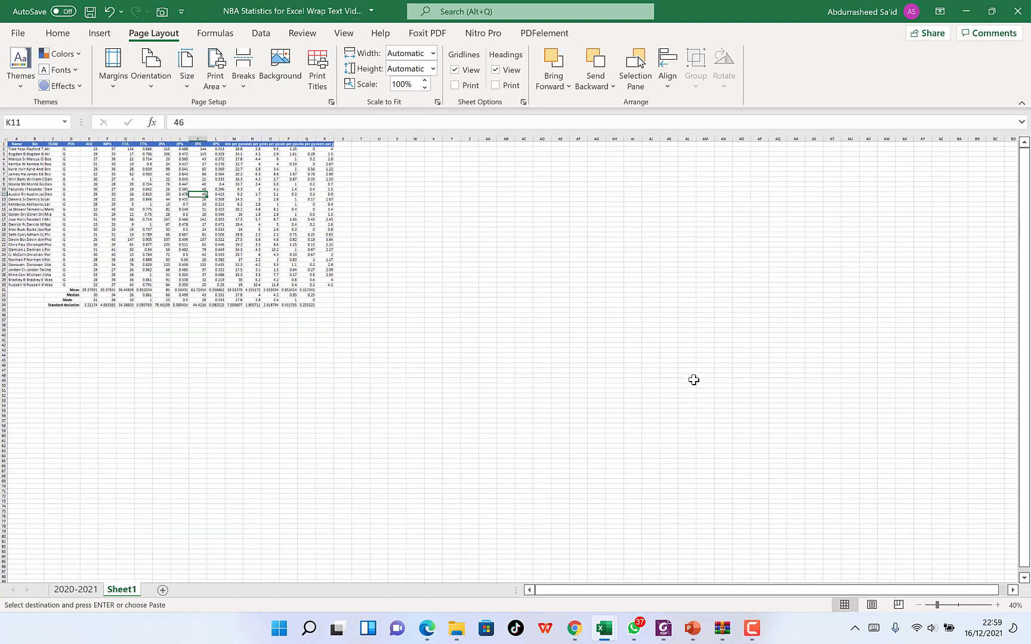
- Zoom Sheet1 in and out again, leaving the worksheet at 55%
key("ctrl+alt+plus")
key("ctrl+alt+plus")
key("ctrl+alt+minus")
key("ctrl+alt+minus")
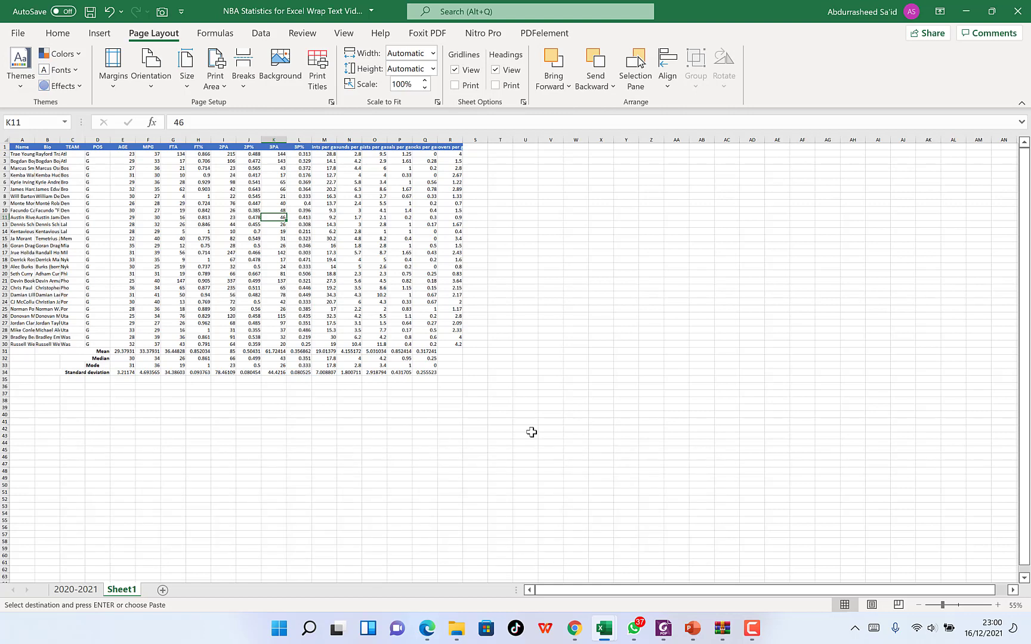
- Open the workbook's Export page, return to Sheet1 and select the empty cell AD53
key("alt+f")
key("e")
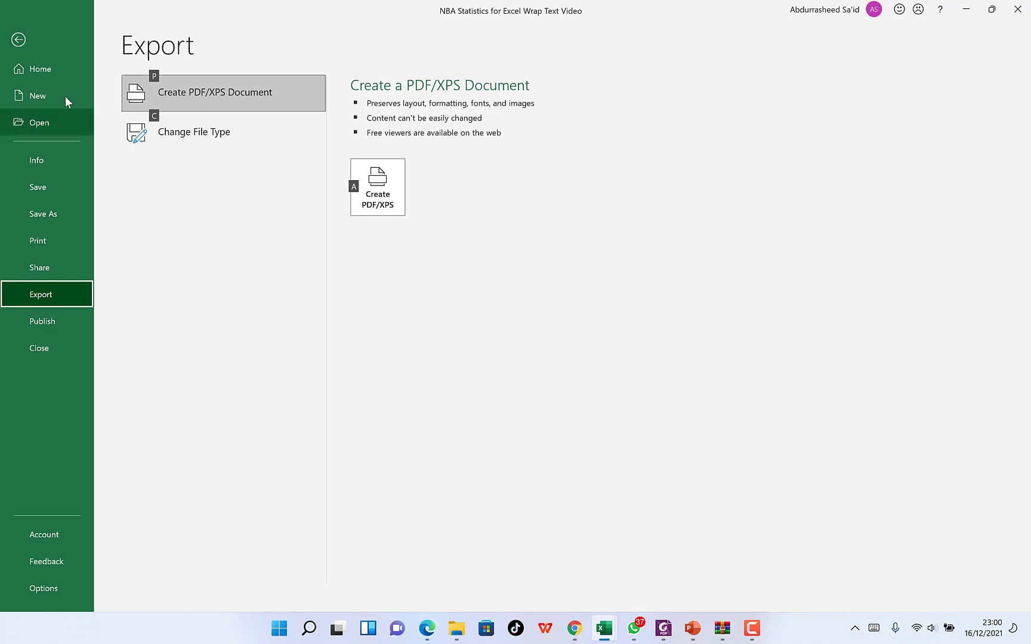
left_click(19, 40)
left_click(752, 506)
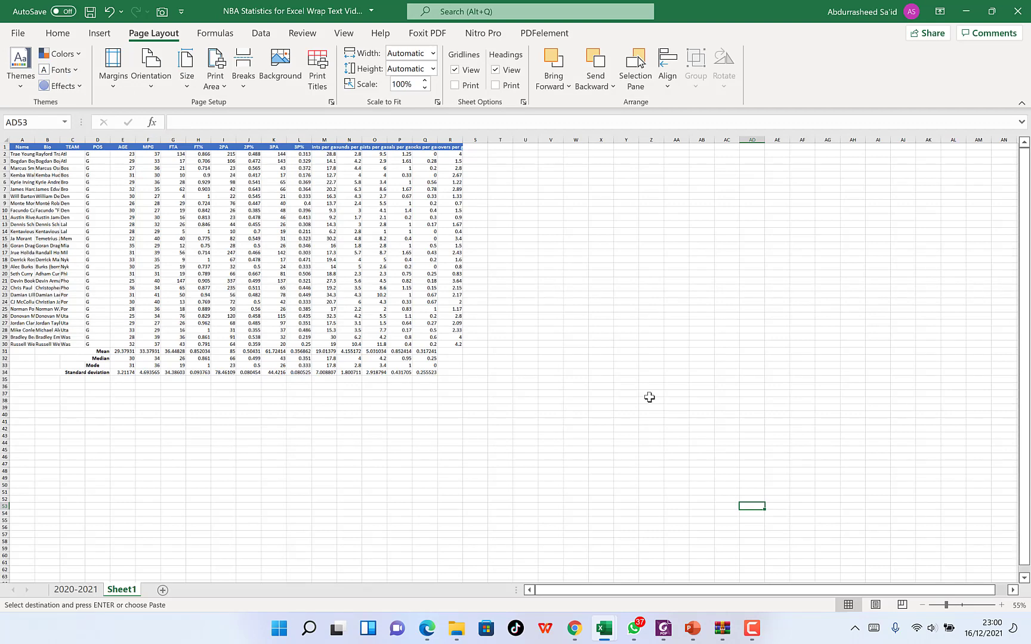
- Reopen the Export page, choose the Create PDF/XPS Document option, and return to Sheet1 without exporting
key("alt+f")
key("e")
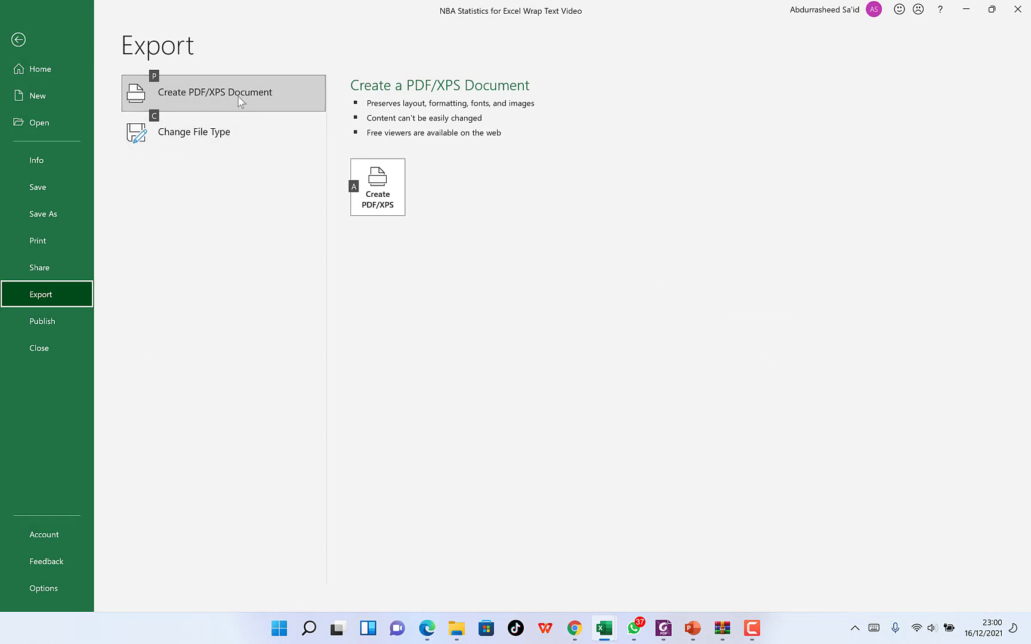
left_click(255, 94)
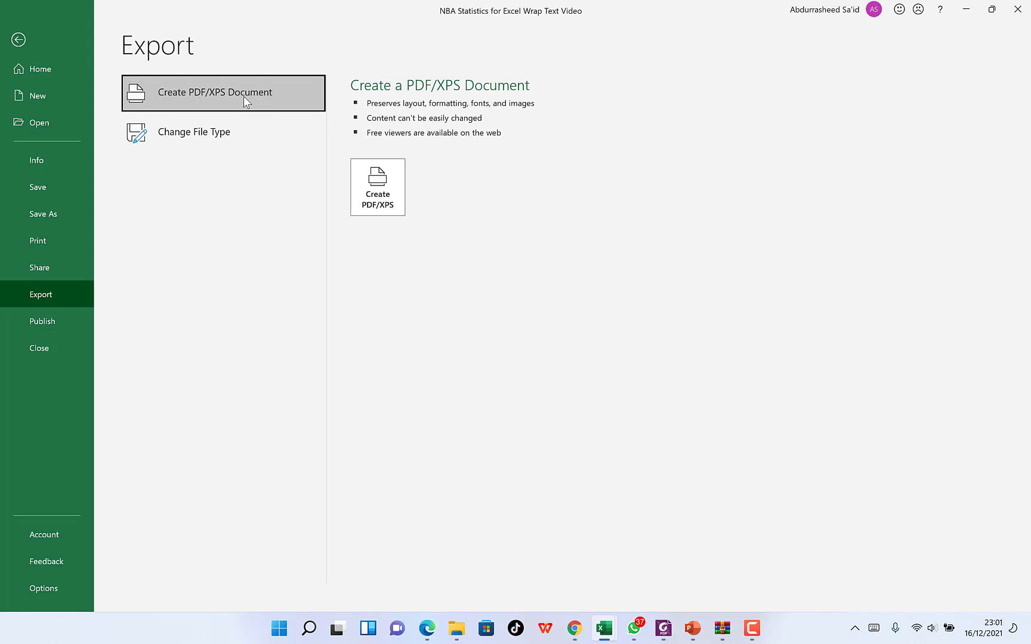
left_click(20, 40)
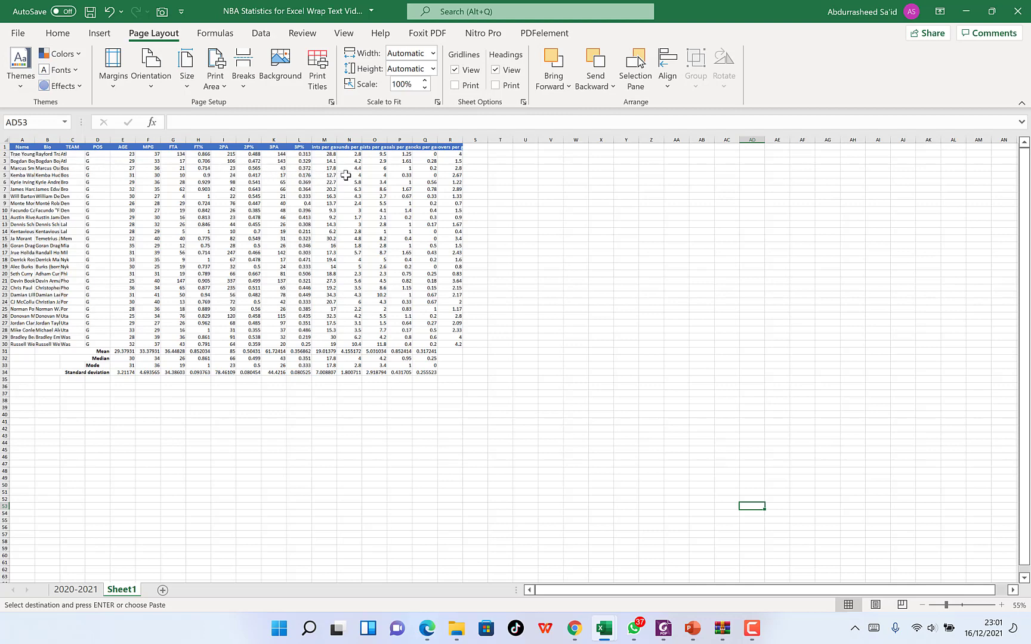
- Select the first player's Name cell A2, followed by the Bio cell B2
left_click(20, 154)
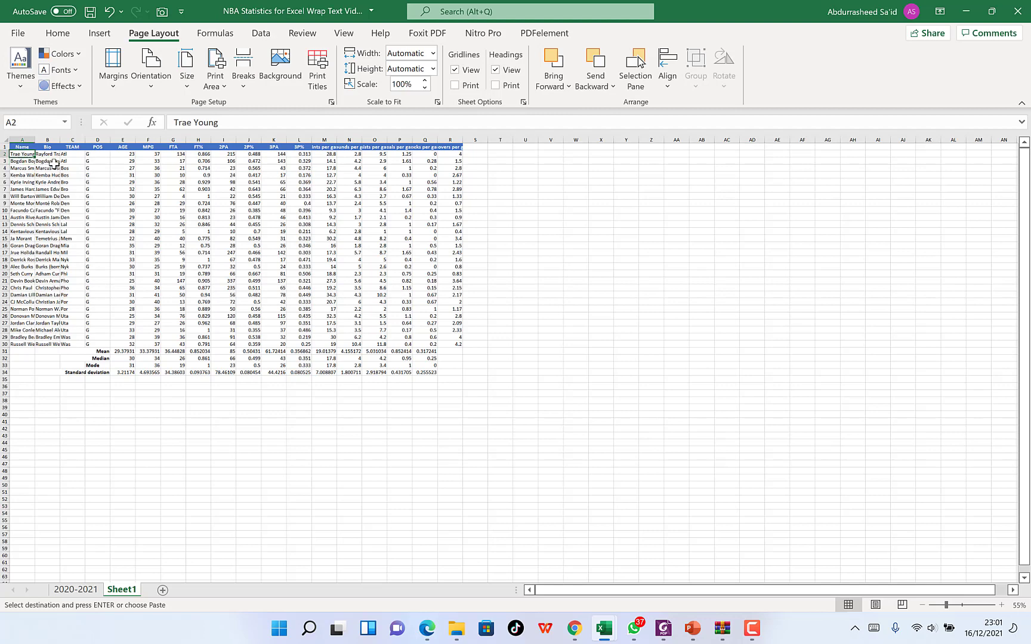
left_click(50, 154)
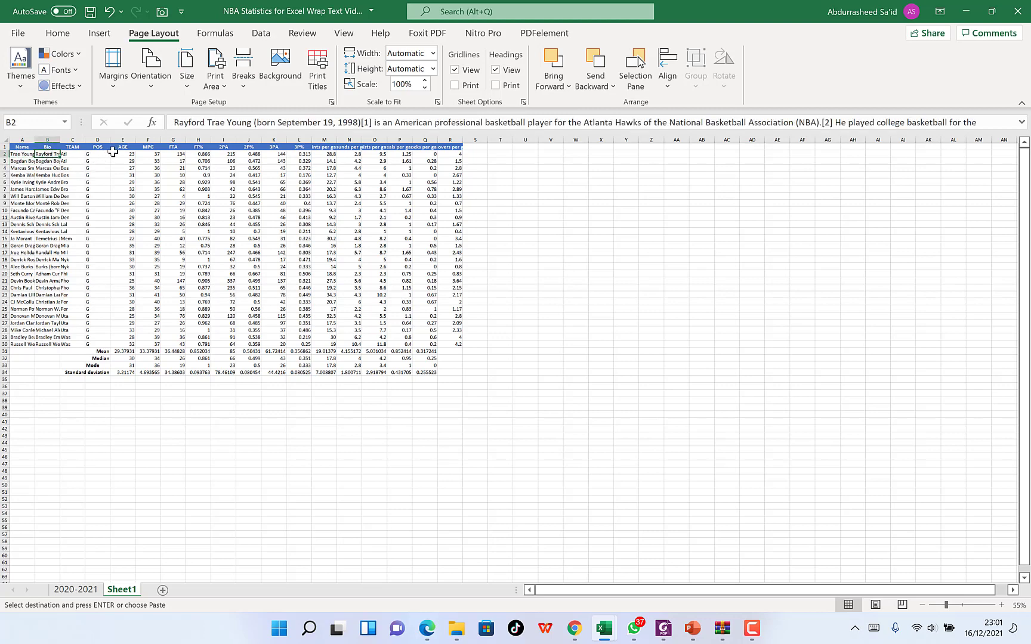